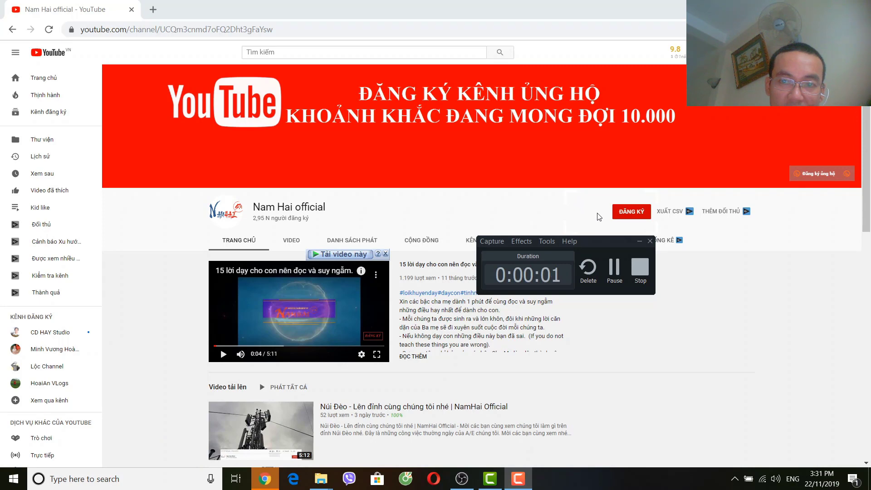
- Subscribe to the channel and turn on its notification bell on camera, ending the screen recording
{"action": "left_click", "coordinate": [622, 214]}
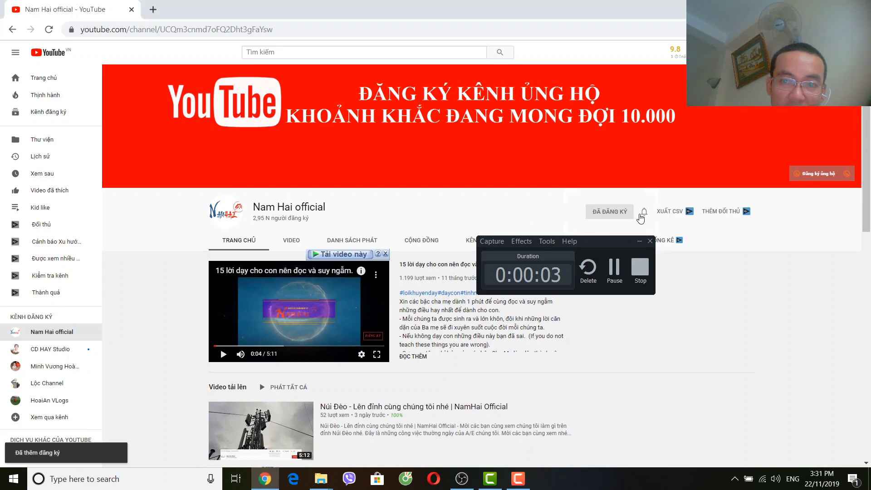
{"action": "left_click", "coordinate": [644, 216]}
{"action": "left_click", "coordinate": [676, 242]}
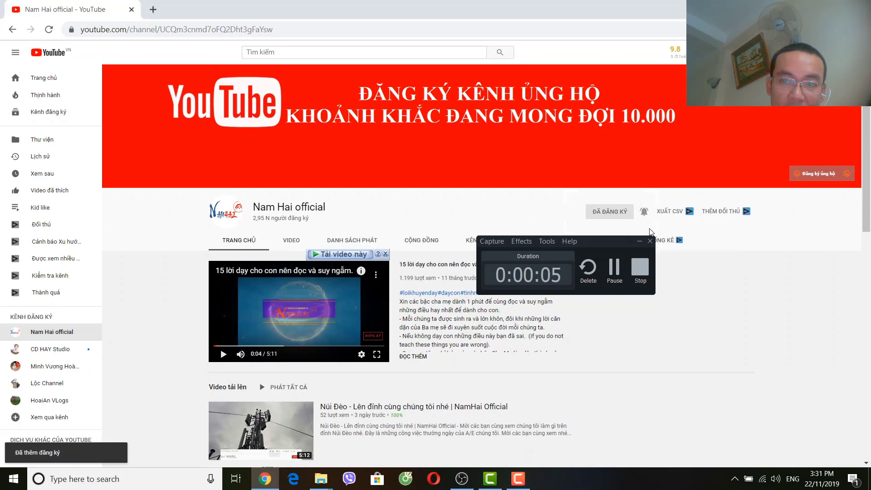
{"action": "left_click", "coordinate": [640, 271]}
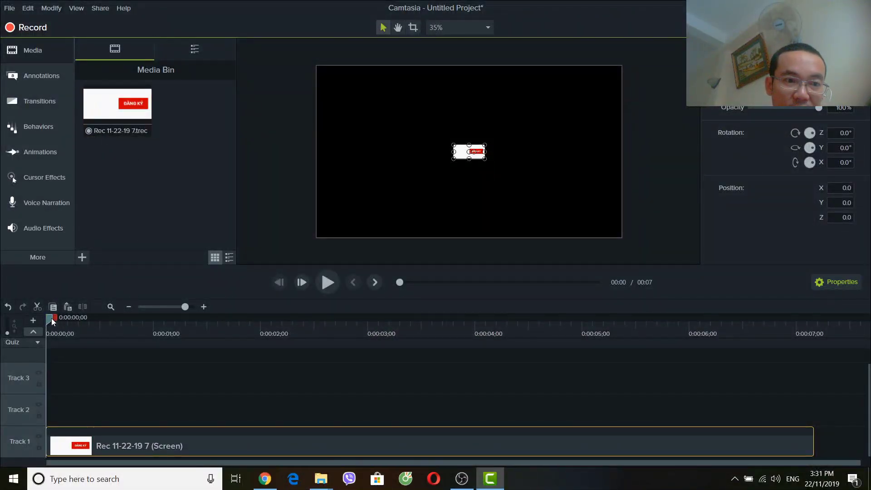
{"action": "left_click_drag", "start_coordinate": [51, 317], "coordinate": [1, 405]}
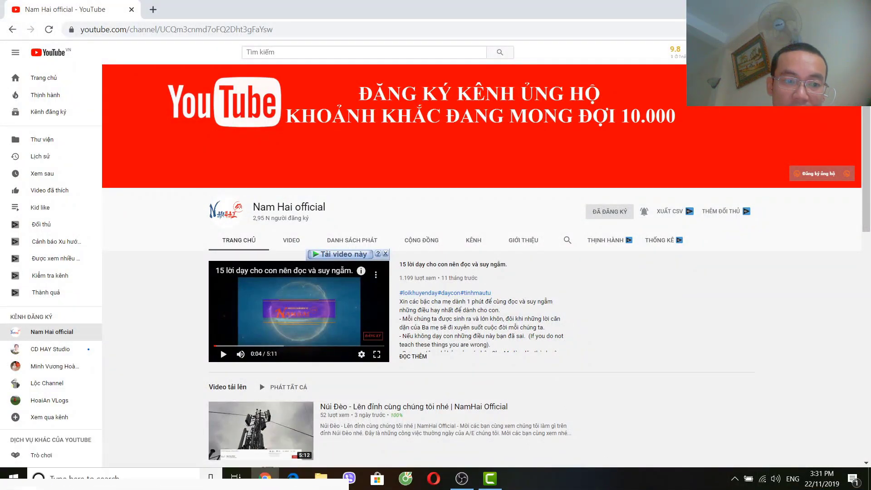
- Open Camtasia Recorder and select a custom 335x92 recording area around the channel's logo and name
{"action": "left_click", "coordinate": [149, 479]}
{"action": "type", "text": "c"}
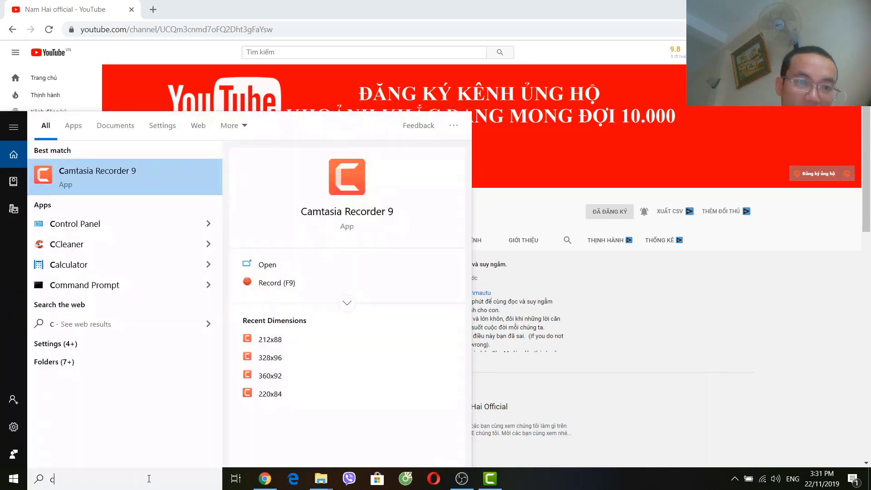
{"action": "left_click", "coordinate": [126, 173]}
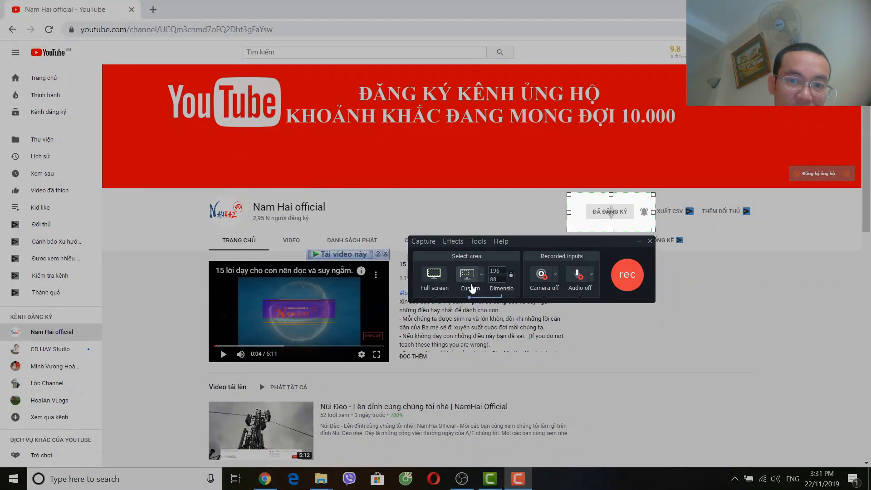
{"action": "left_click", "coordinate": [482, 280]}
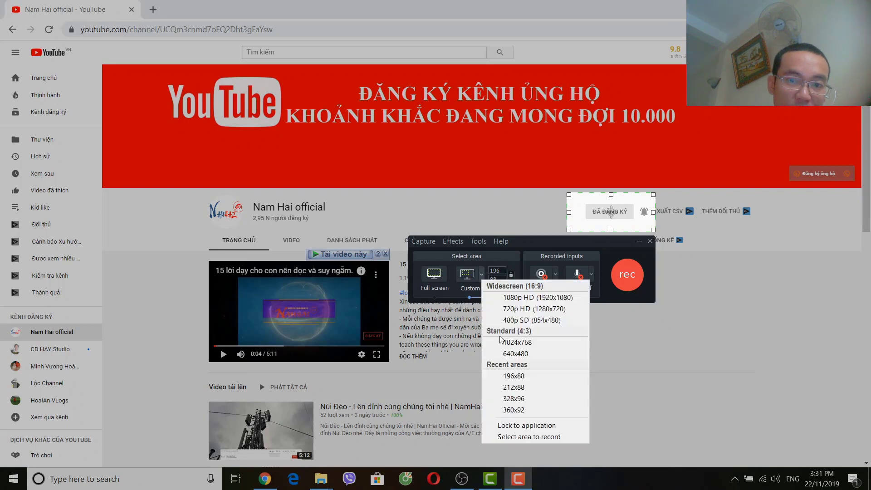
{"action": "left_click", "coordinate": [505, 438]}
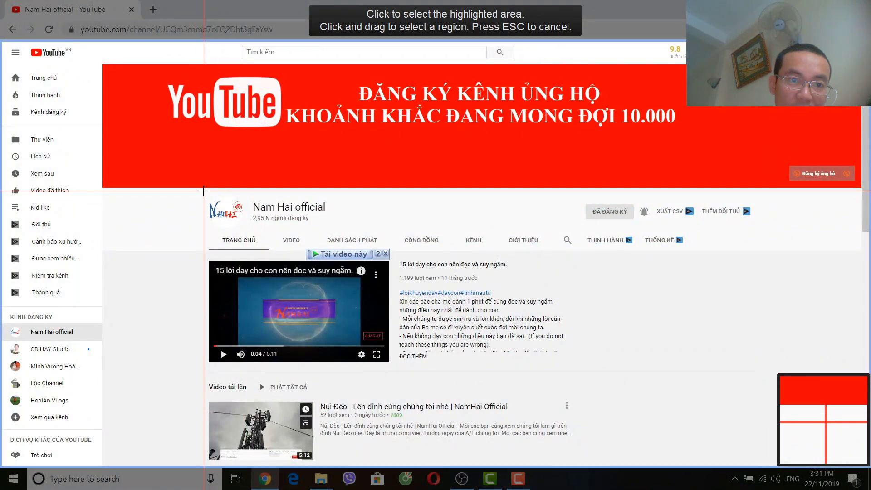
{"action": "left_click_drag", "start_coordinate": [204, 191], "coordinate": [356, 232]}
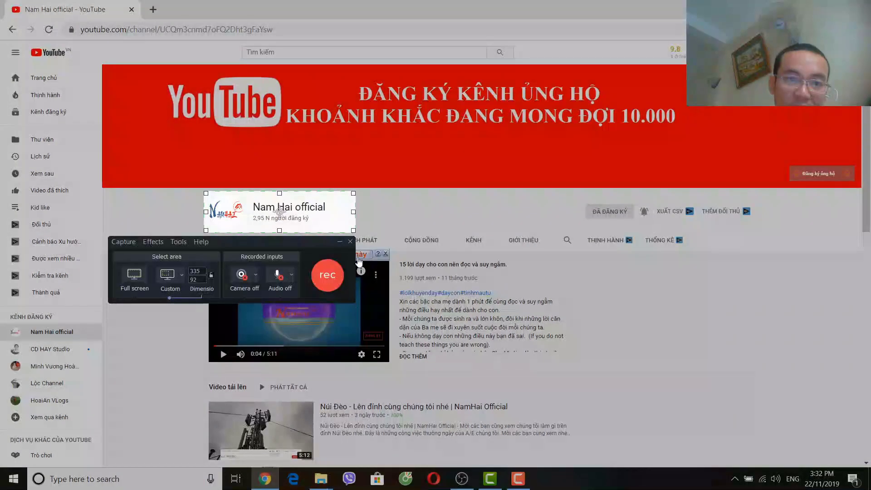
- Record the selected channel logo and name area for about 5 seconds without a caption
{"action": "left_click", "coordinate": [328, 274]}
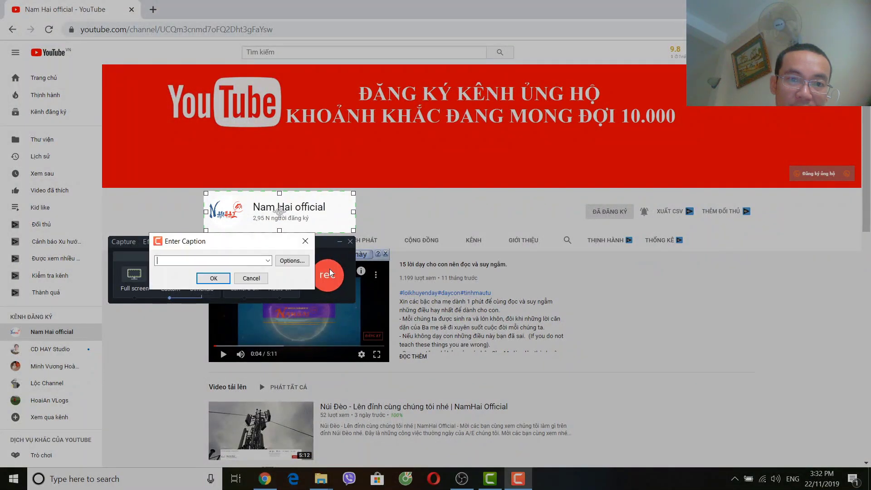
{"action": "left_click", "coordinate": [211, 278]}
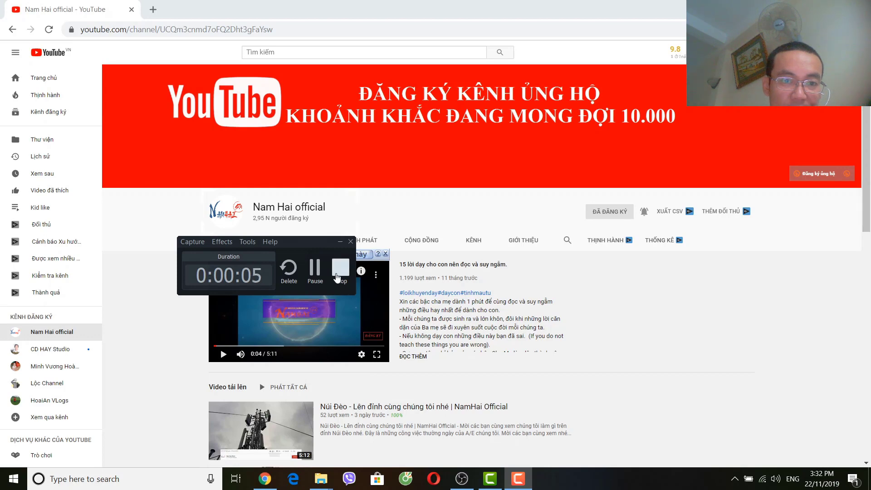
{"action": "left_click", "coordinate": [336, 275]}
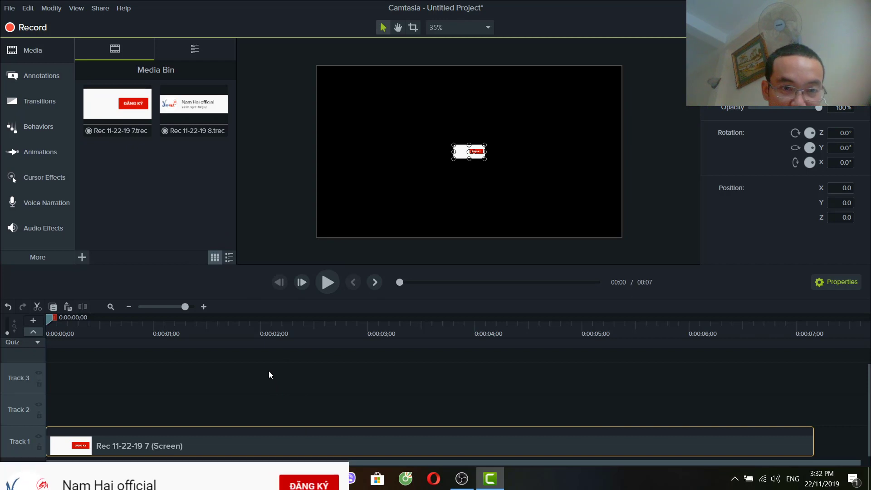
- Add the Rec 11-22-19 8 clip to Track 2 and line up its end with the Track 1 clip
{"action": "scroll", "coordinate": [346, 407], "scroll_direction": "down", "scroll_amount": 5}
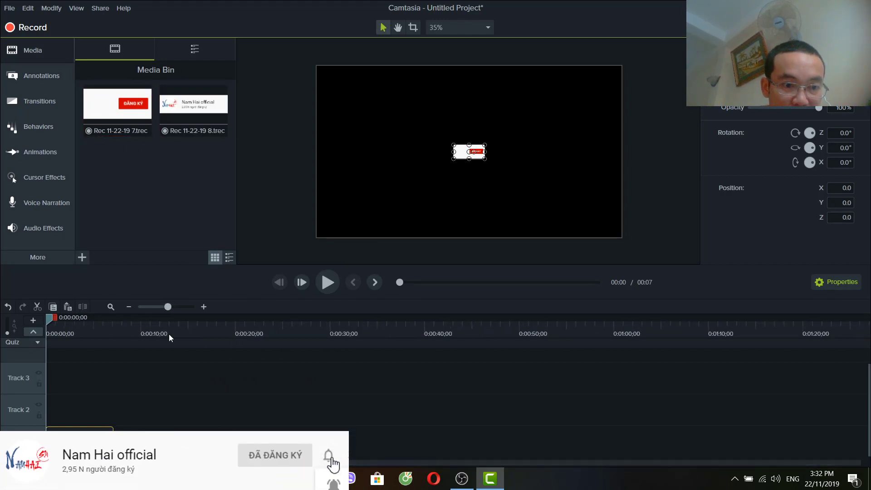
{"action": "left_click_drag", "start_coordinate": [162, 133], "coordinate": [50, 413]}
{"action": "left_click_drag", "start_coordinate": [111, 458], "coordinate": [129, 456]}
{"action": "mouse_move", "coordinate": [78, 416]}
{"action": "left_mouse_down"}
{"action": "mouse_move", "coordinate": [124, 426]}
{"action": "mouse_move", "coordinate": [109, 423]}
{"action": "mouse_move", "coordinate": [117, 428]}
{"action": "left_mouse_up"}
{"action": "mouse_move", "coordinate": [119, 433]}
{"action": "left_mouse_down"}
{"action": "mouse_move", "coordinate": [129, 440]}
{"action": "mouse_move", "coordinate": [109, 421]}
{"action": "mouse_move", "coordinate": [131, 424]}
{"action": "mouse_move", "coordinate": [121, 422]}
{"action": "left_mouse_up"}
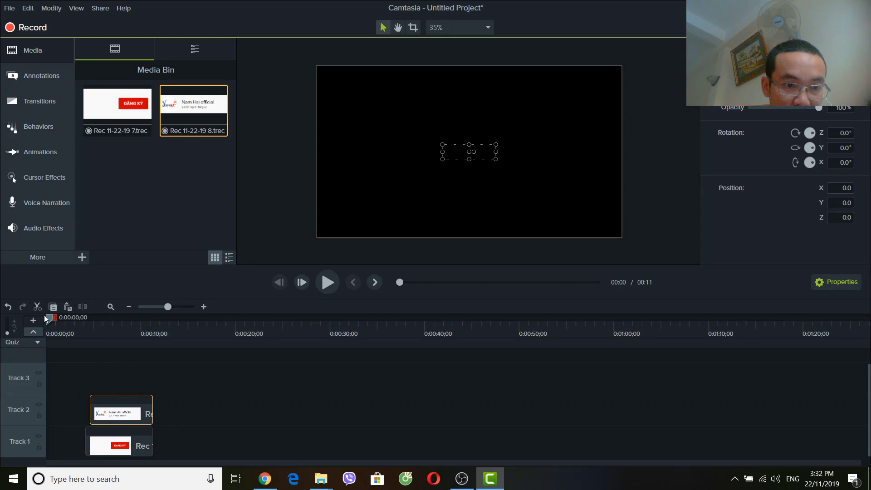
- Split the Track 1 clip at 0:00:04;20, where the Track 2 clip starts, and delete its leading piece
{"action": "left_click", "coordinate": [71, 333]}
{"action": "left_click_drag", "start_coordinate": [78, 336], "coordinate": [86, 337]}
{"action": "scroll", "coordinate": [135, 410], "scroll_direction": "up", "scroll_amount": 2}
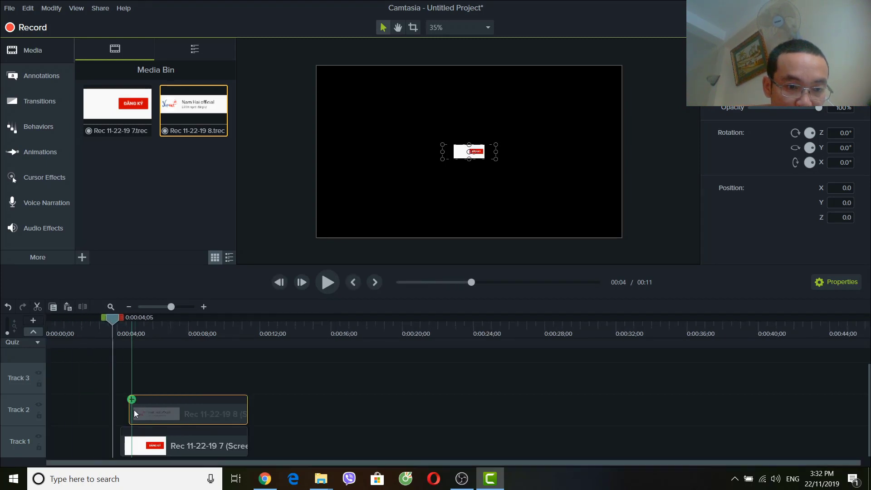
{"action": "mouse_move", "coordinate": [177, 335]}
{"action": "left_mouse_down"}
{"action": "mouse_move", "coordinate": [189, 338]}
{"action": "mouse_move", "coordinate": [183, 326]}
{"action": "mouse_move", "coordinate": [193, 336]}
{"action": "left_mouse_up"}
{"action": "left_click", "coordinate": [205, 450]}
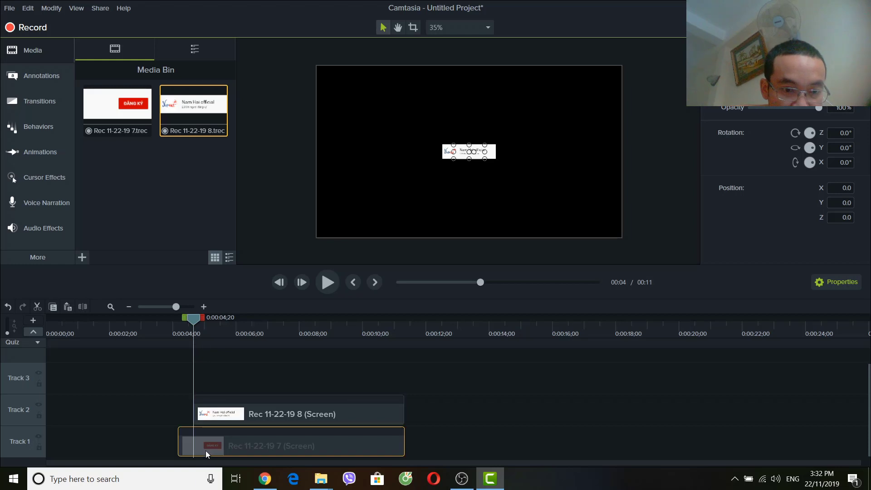
{"action": "left_click", "coordinate": [86, 306]}
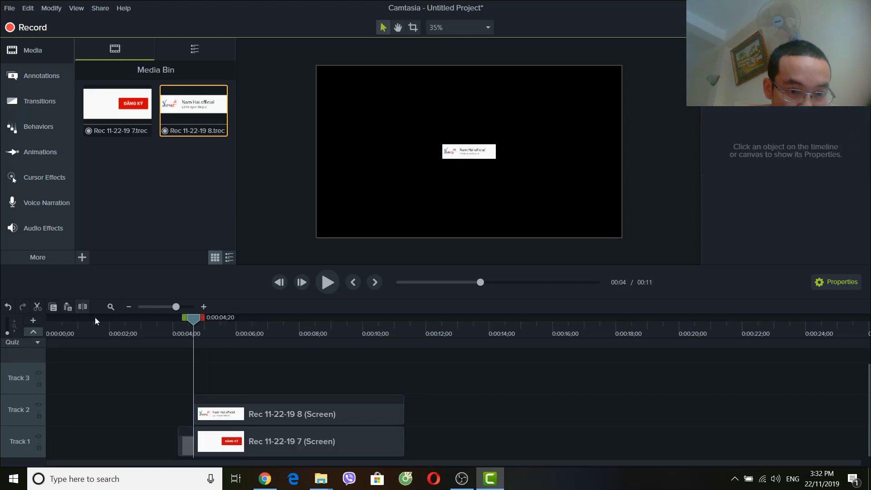
{"action": "left_click", "coordinate": [188, 444]}
{"action": "key", "text": "Delete"}
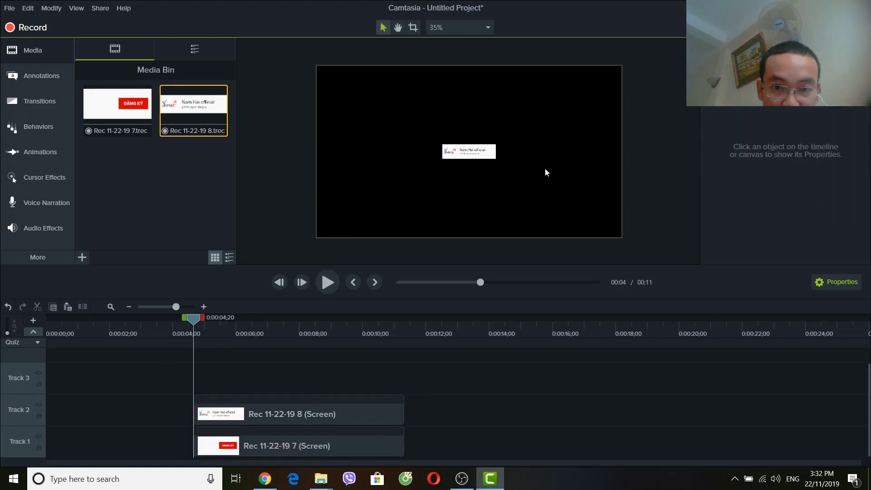
- Place the channel-name clip in the canvas's lower-left corner with the subscribe-button clip directly to its right
{"action": "left_click", "coordinate": [470, 157]}
{"action": "left_click_drag", "start_coordinate": [468, 151], "coordinate": [343, 228]}
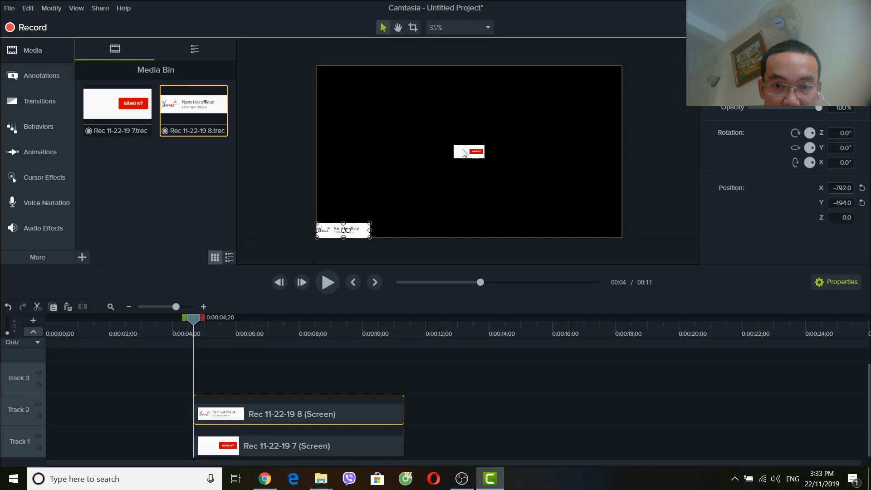
{"action": "left_click_drag", "start_coordinate": [463, 153], "coordinate": [380, 230]}
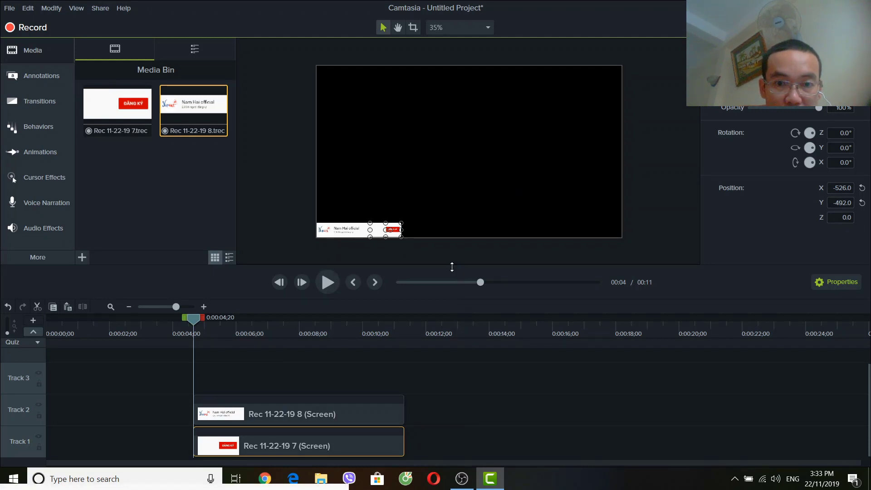
- Shift both clips slightly right on the canvas, the subscribe-button clip to X -486 and the channel-name clip against it
{"action": "left_click_drag", "start_coordinate": [450, 264], "coordinate": [482, 375]}
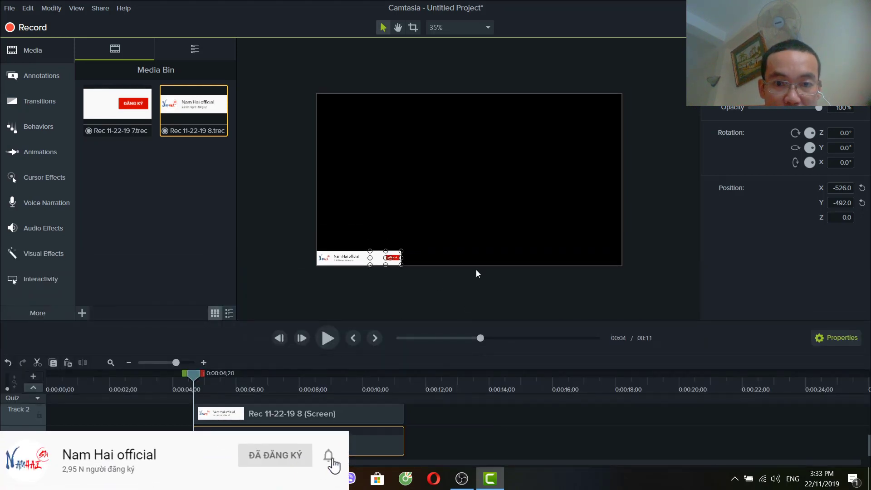
{"action": "scroll", "coordinate": [477, 227], "scroll_direction": "up", "scroll_amount": 1}
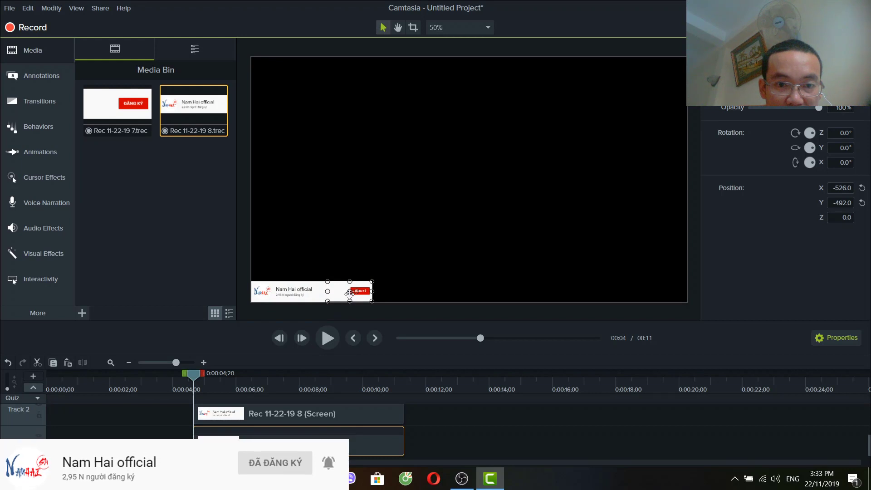
{"action": "left_click_drag", "start_coordinate": [345, 292], "coordinate": [354, 293]}
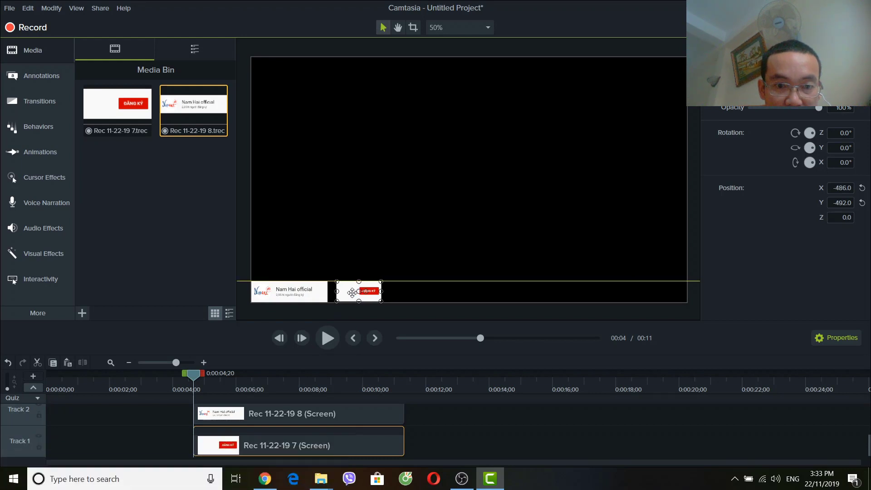
{"action": "left_click", "coordinate": [322, 294]}
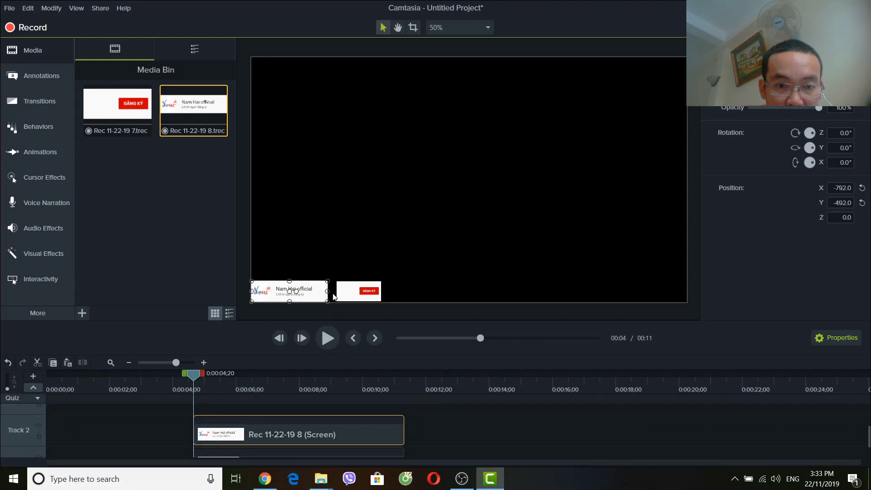
{"action": "left_click_drag", "start_coordinate": [320, 293], "coordinate": [329, 293]}
{"action": "left_click", "coordinate": [356, 292]}
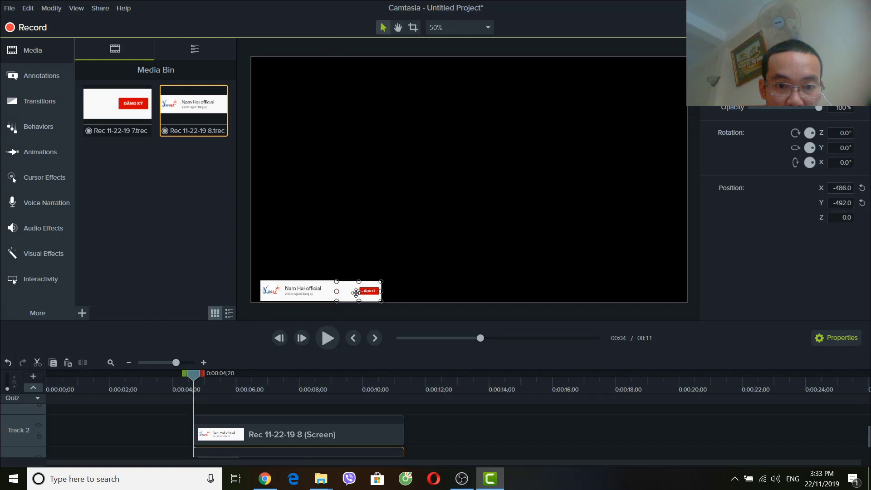
- Fine-tune the subscribe-button clip's vertical position and size to match the channel-name clip, placing it at Y -490
{"action": "left_click", "coordinate": [382, 292]}
{"action": "left_click", "coordinate": [341, 293]}
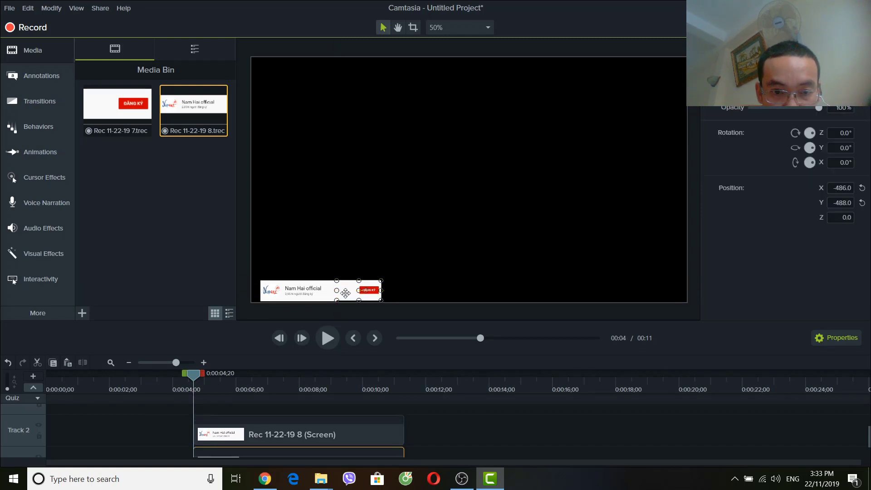
{"action": "left_click", "coordinate": [396, 291]}
{"action": "left_click", "coordinate": [343, 290]}
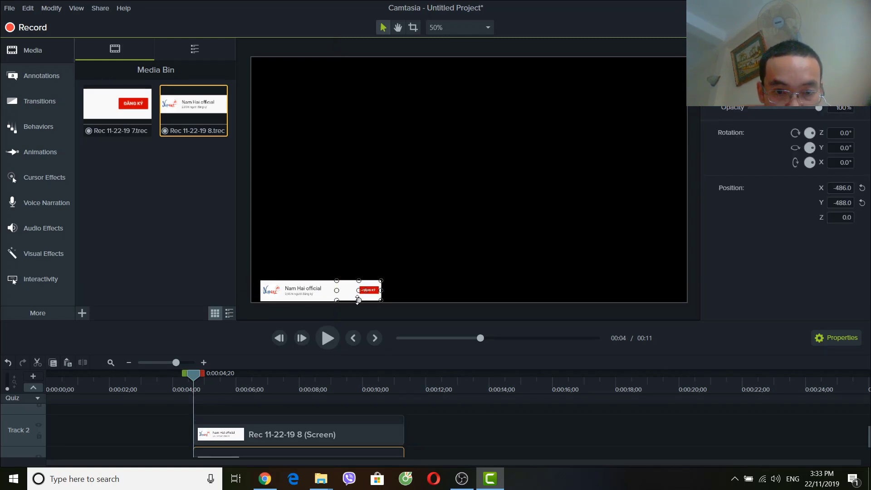
{"action": "left_click_drag", "start_coordinate": [358, 299], "coordinate": [358, 301]}
{"action": "left_click", "coordinate": [344, 266]}
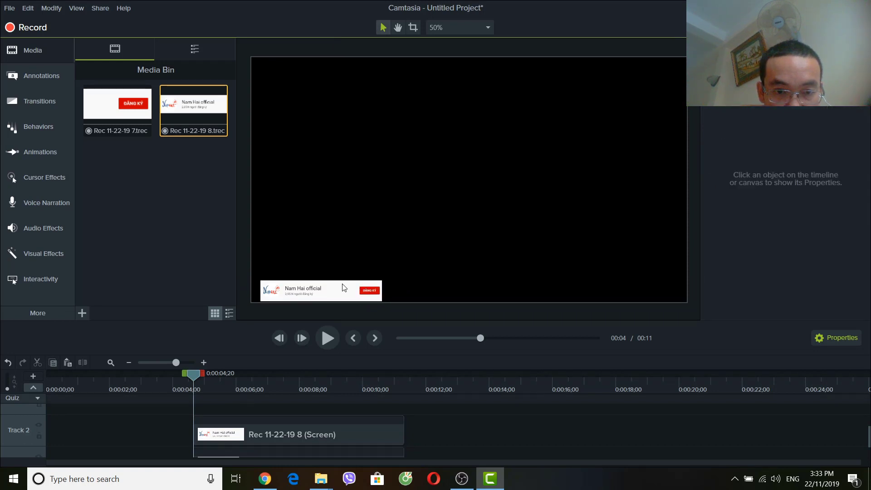
{"action": "left_click", "coordinate": [342, 287]}
{"action": "left_click", "coordinate": [316, 284]}
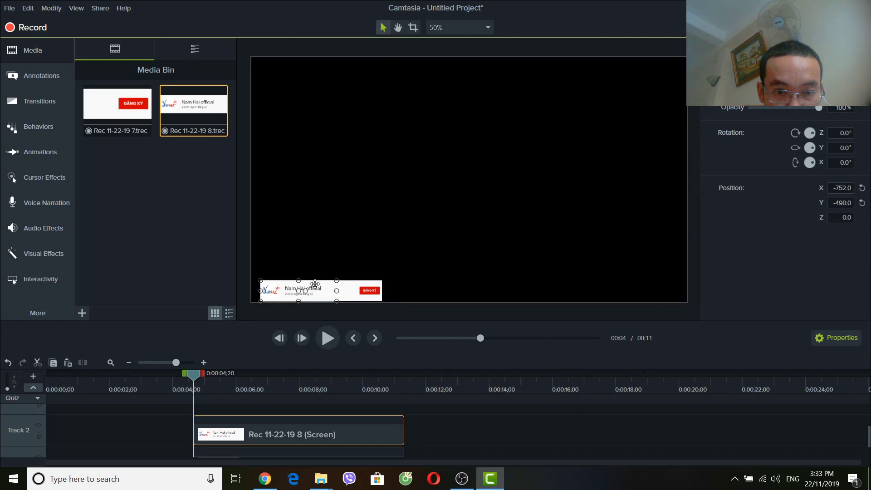
{"action": "left_click", "coordinate": [362, 296]}
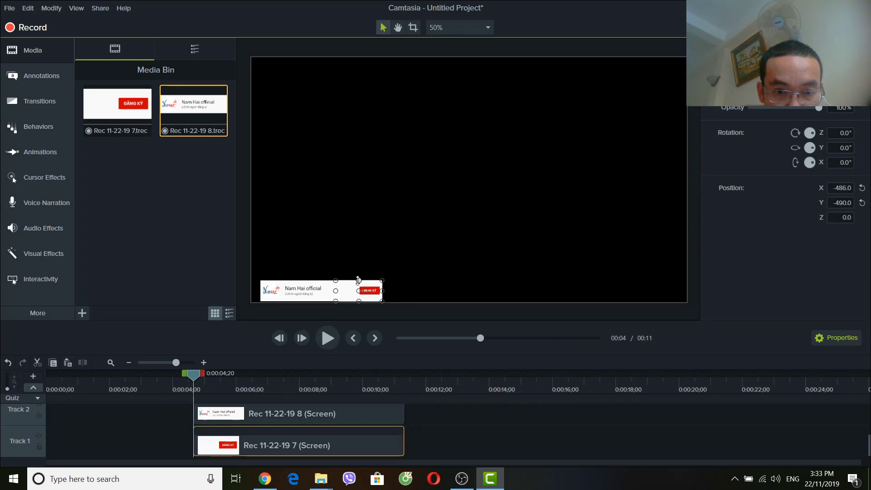
{"action": "mouse_move", "coordinate": [358, 280]}
{"action": "left_mouse_down"}
{"action": "mouse_move", "coordinate": [358, 295]}
{"action": "mouse_move", "coordinate": [358, 281]}
{"action": "left_mouse_up"}
{"action": "left_click", "coordinate": [449, 264]}
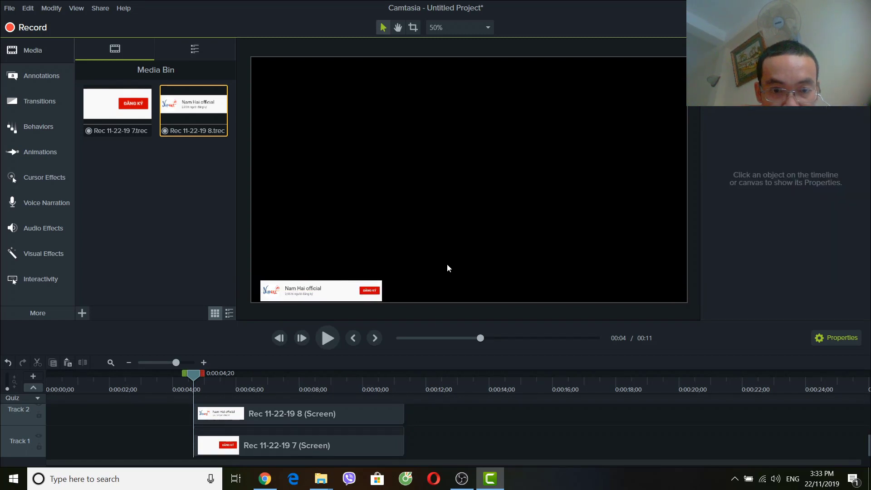
- Play back the combined clips to the end and return the playhead to 0:00:10;25
{"action": "left_click", "coordinate": [347, 287]}
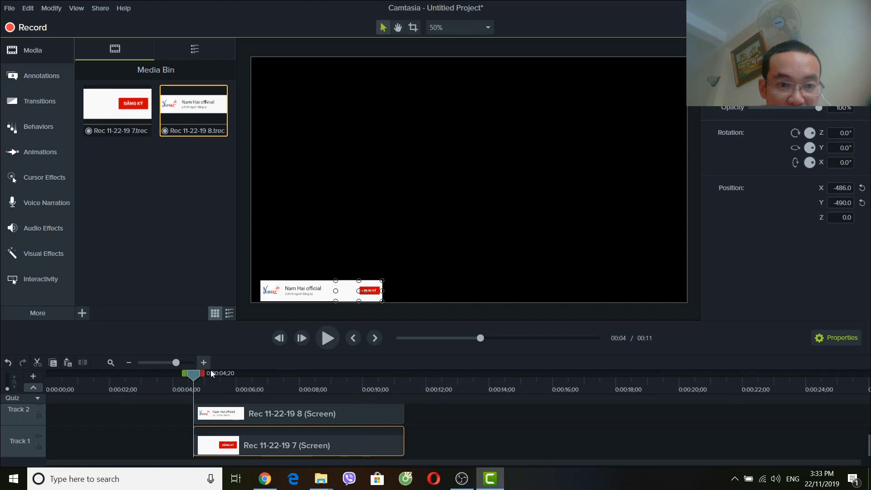
{"action": "key", "text": "space"}
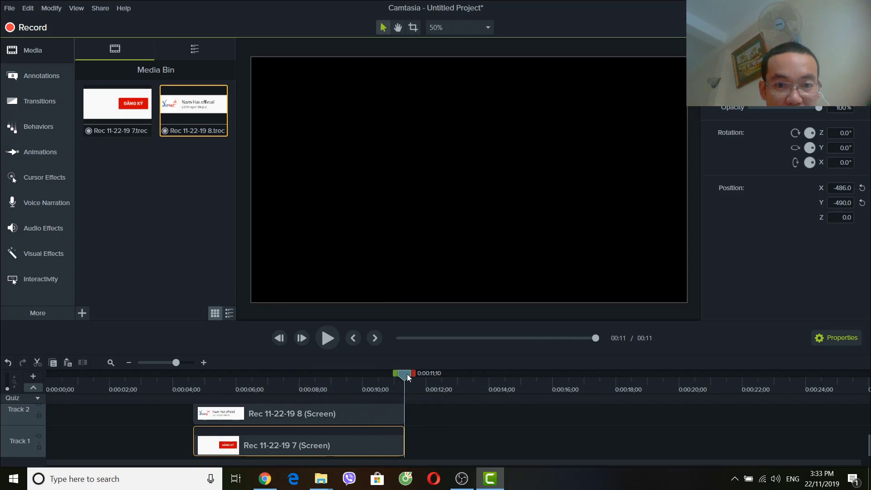
{"action": "left_click_drag", "start_coordinate": [407, 374], "coordinate": [391, 393]}
- Import the DING.mp3 sound file from the Desktop into the media bin
{"action": "scroll", "coordinate": [417, 435], "scroll_direction": "up", "scroll_amount": 3}
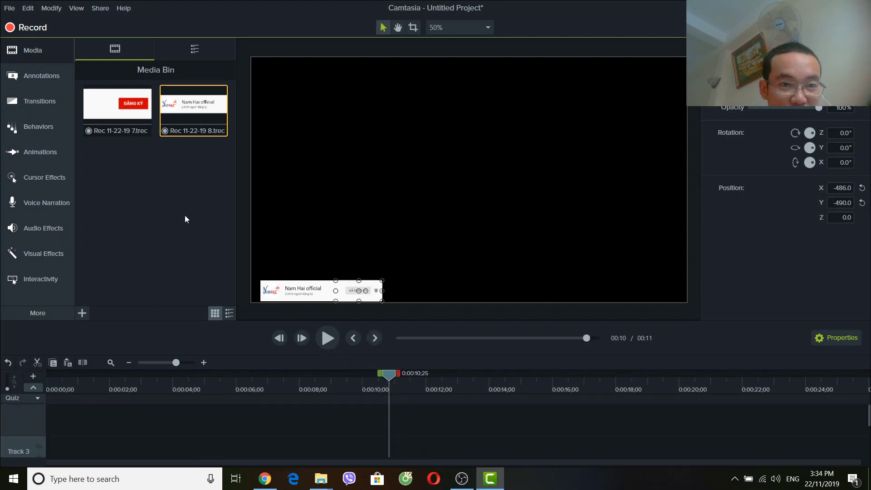
{"action": "right_click", "coordinate": [149, 202]}
{"action": "left_click", "coordinate": [170, 215]}
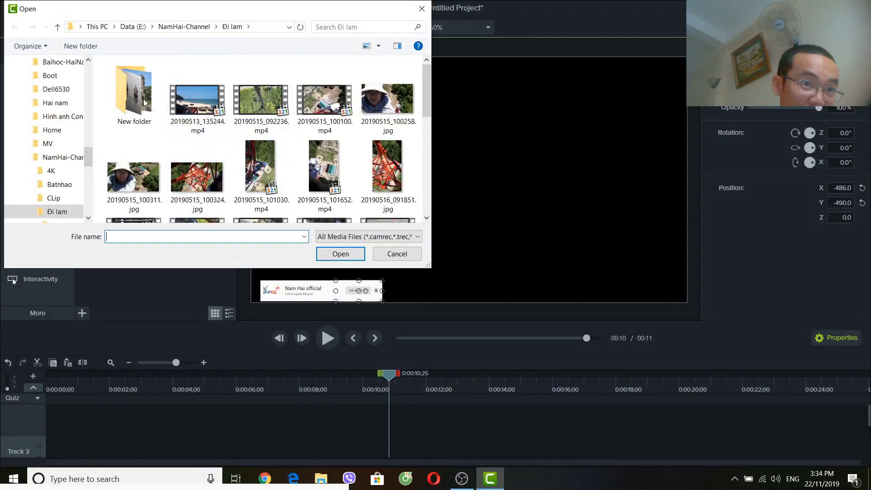
{"action": "left_click_drag", "start_coordinate": [88, 157], "coordinate": [94, 83]}
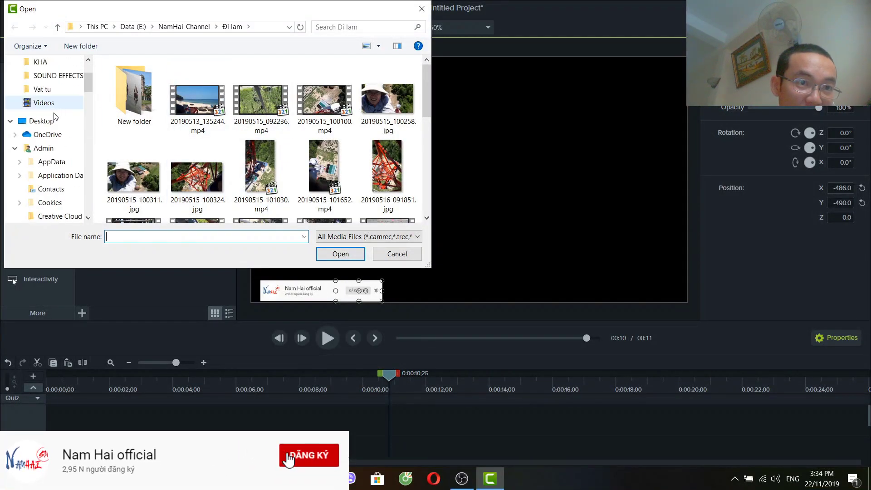
{"action": "left_click", "coordinate": [42, 120]}
{"action": "scroll", "coordinate": [236, 182], "scroll_direction": "down", "scroll_amount": 2}
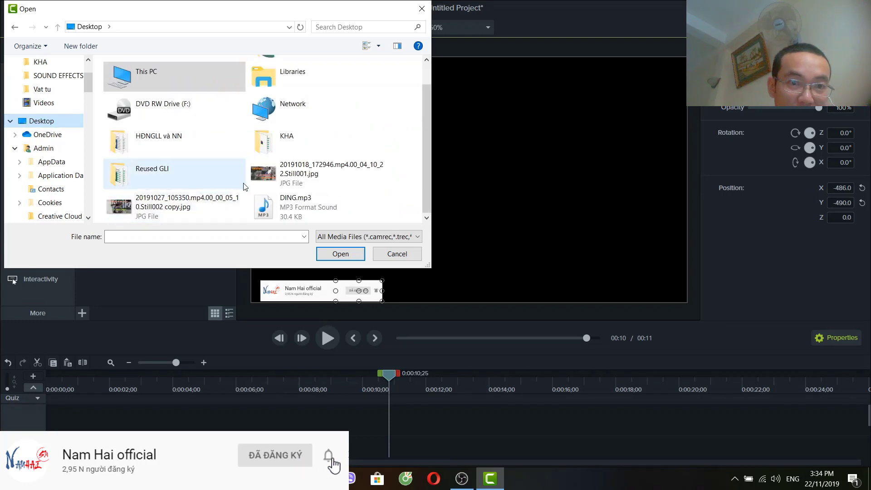
{"action": "double_click", "coordinate": [282, 217]}
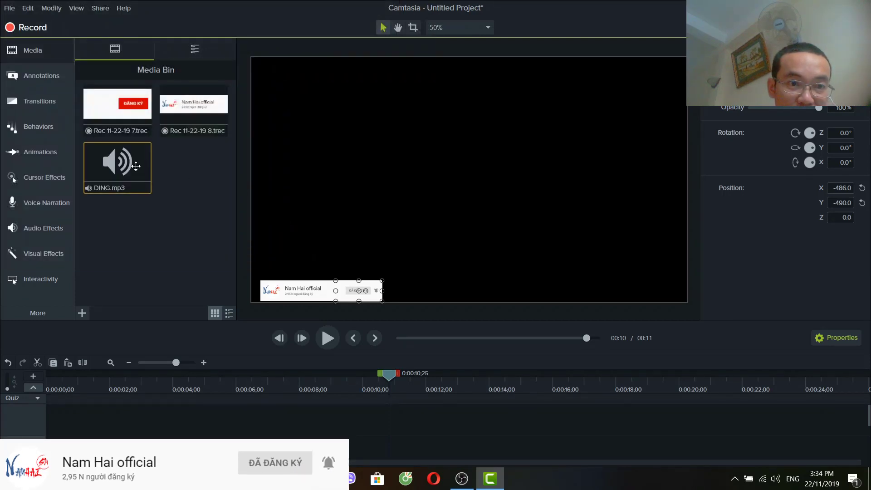
- Place the DING.mp3 audio on Track 3, starting at 0:00:09;12
{"action": "left_click", "coordinate": [448, 424]}
{"action": "scroll", "coordinate": [448, 420], "scroll_direction": "down", "scroll_amount": 2}
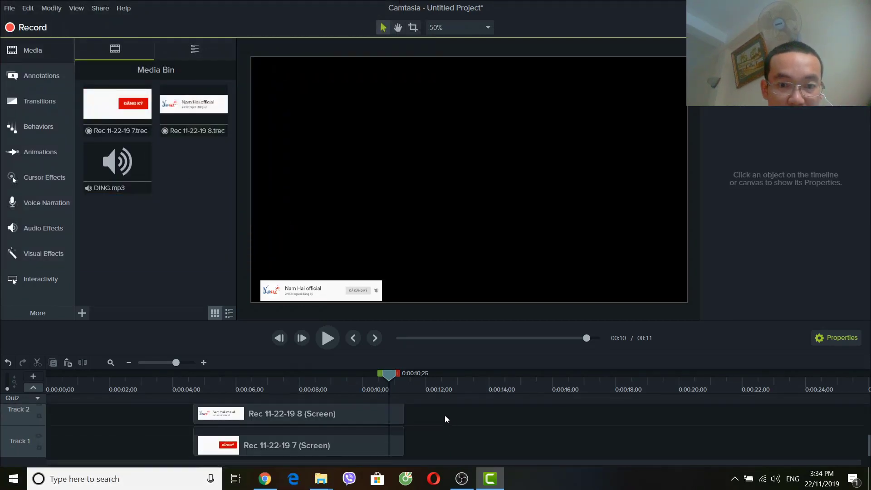
{"action": "left_click_drag", "start_coordinate": [399, 375], "coordinate": [345, 388]}
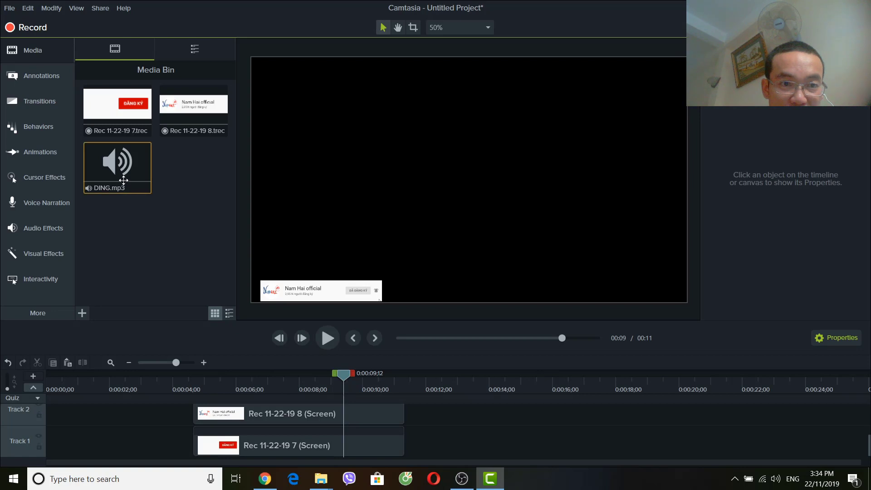
{"action": "left_click_drag", "start_coordinate": [120, 175], "coordinate": [375, 399]}
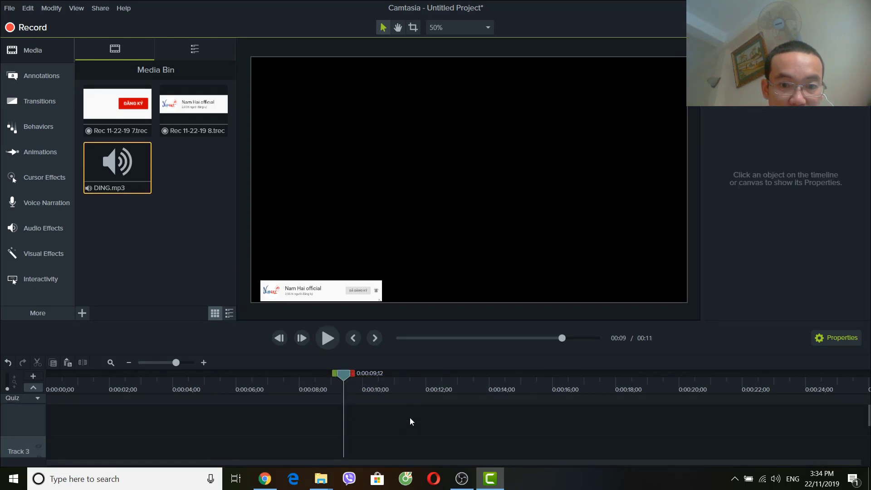
{"action": "scroll", "coordinate": [250, 277], "scroll_direction": "down", "scroll_amount": 2}
{"action": "left_click_drag", "start_coordinate": [119, 170], "coordinate": [347, 441]}
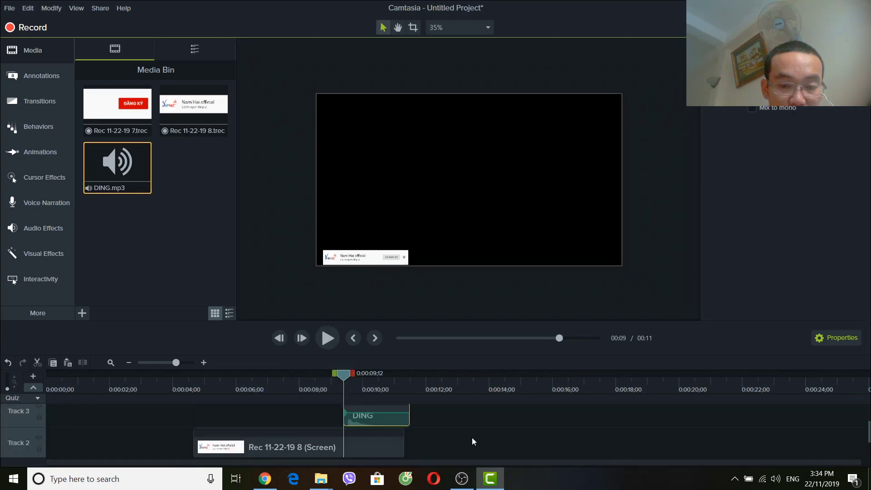
- Move the DING clip earlier on Track 3 so it starts at about 0:00:08;11
{"action": "left_click_drag", "start_coordinate": [383, 414], "coordinate": [374, 421]}
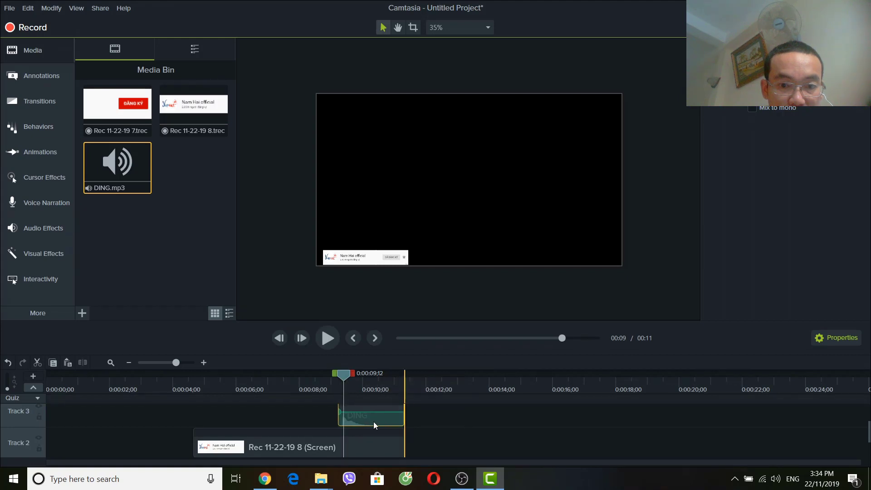
{"action": "left_click_drag", "start_coordinate": [346, 375], "coordinate": [311, 380]}
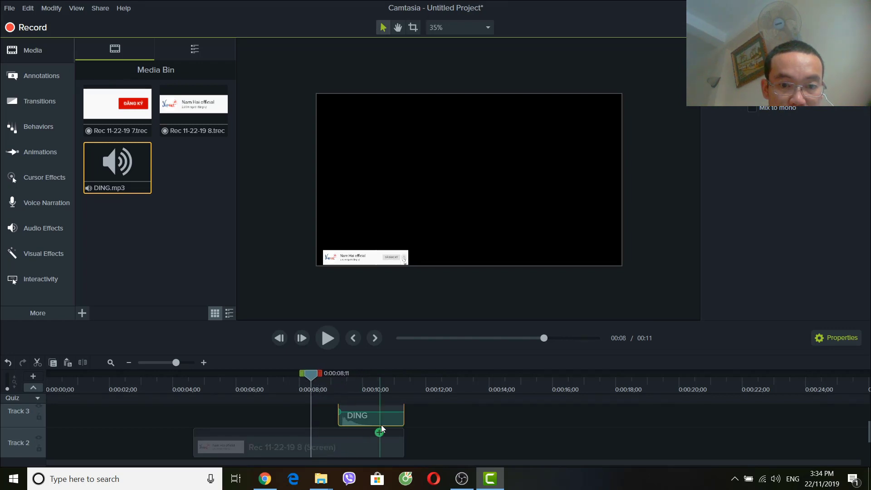
{"action": "left_click_drag", "start_coordinate": [364, 417], "coordinate": [352, 416]}
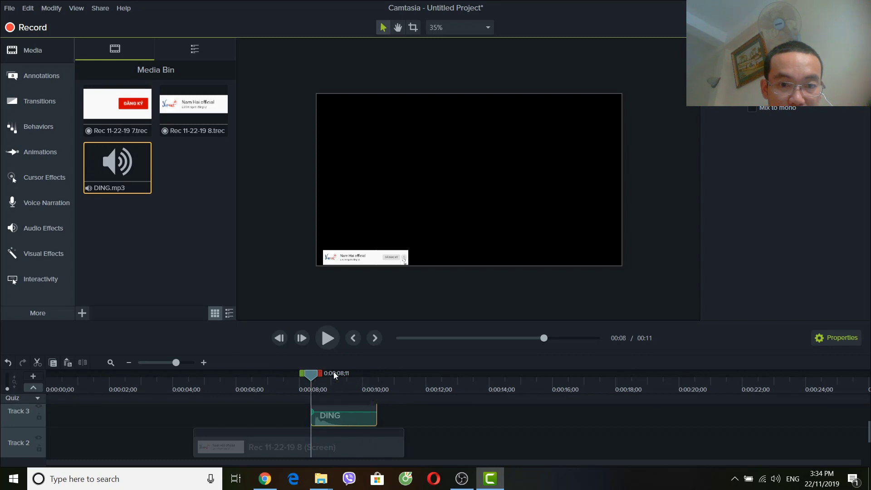
{"action": "left_click_drag", "start_coordinate": [311, 375], "coordinate": [317, 384]}
{"action": "left_click_drag", "start_coordinate": [334, 390], "coordinate": [338, 422]}
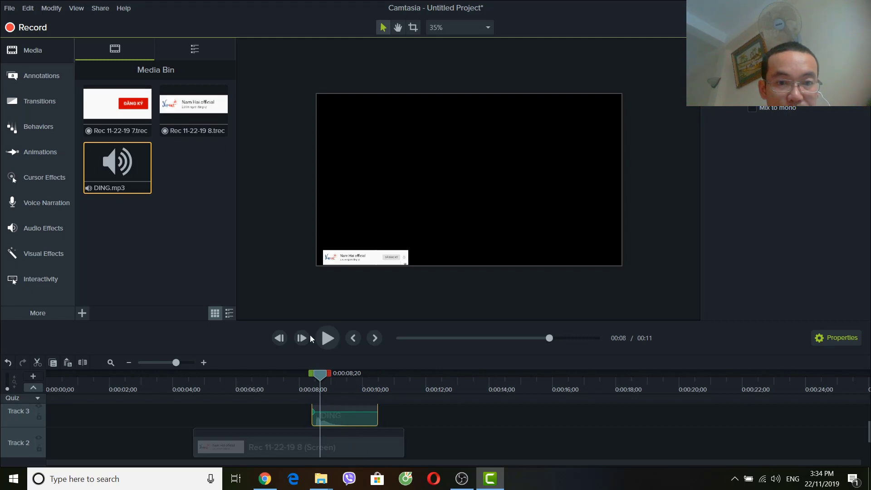
- Play the timeline from just before the clips begin through to the end to check the sound timing
{"action": "left_click", "coordinate": [327, 338]}
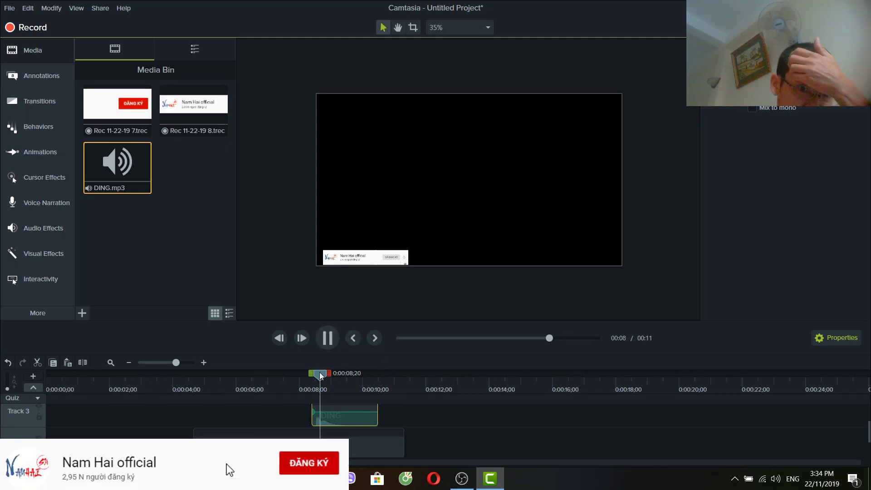
{"action": "left_click_drag", "start_coordinate": [320, 372], "coordinate": [190, 373]}
{"action": "left_click", "coordinate": [330, 344]}
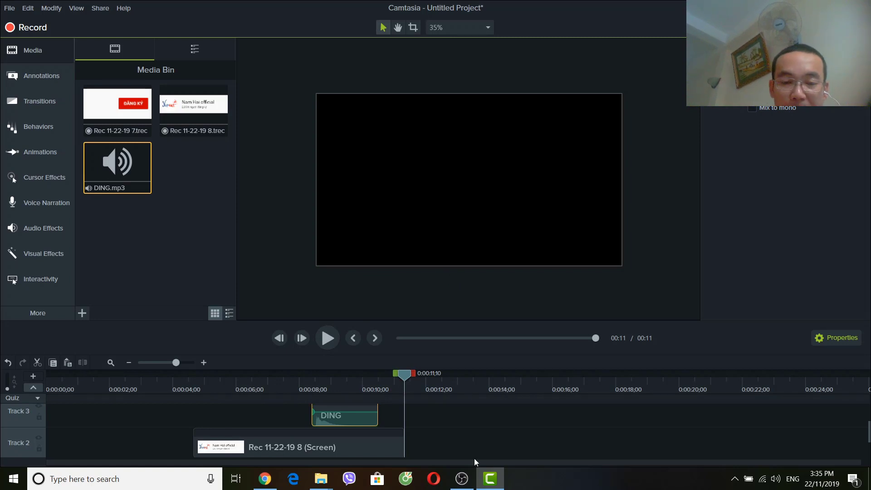
- Group the two screen recording clips with the DING audio and move the group close to the start of the timeline
{"action": "left_click", "coordinate": [444, 436]}
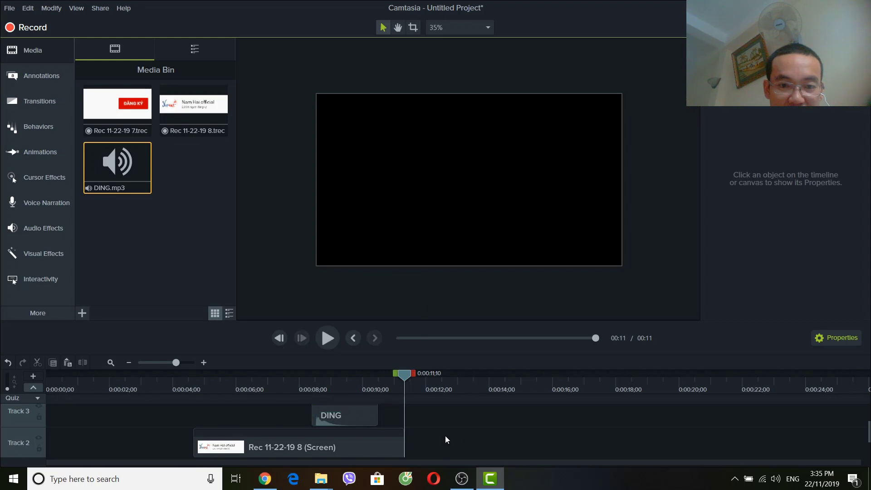
{"action": "scroll", "coordinate": [454, 450], "scroll_direction": "down", "scroll_amount": 1}
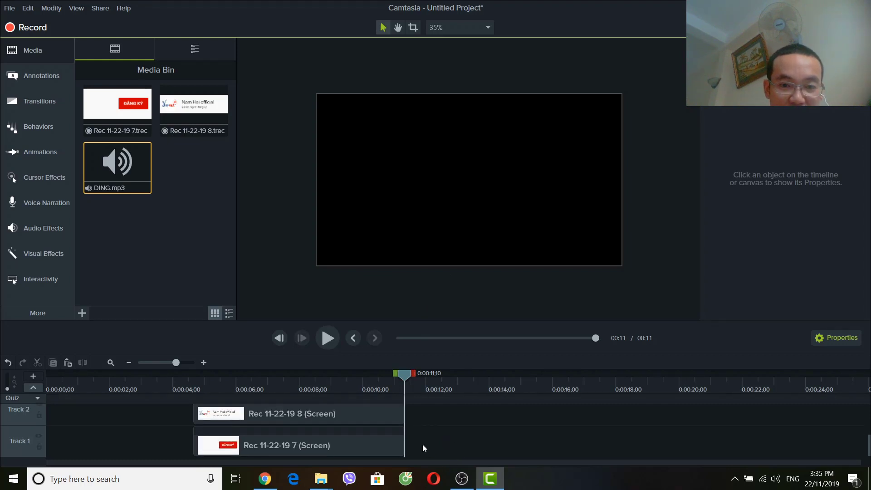
{"action": "scroll", "coordinate": [445, 445], "scroll_direction": "up", "scroll_amount": 1}
{"action": "scroll", "coordinate": [445, 446], "scroll_direction": "down", "scroll_amount": 1}
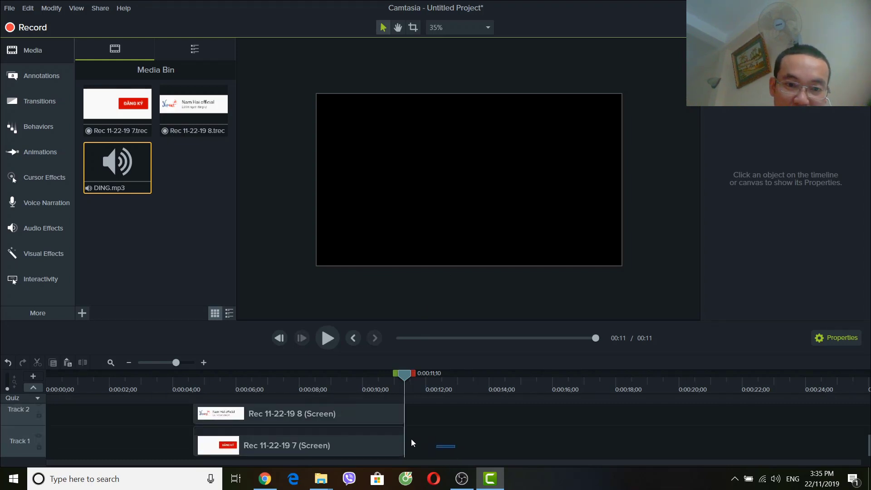
{"action": "left_click_drag", "start_coordinate": [454, 448], "coordinate": [205, 351]}
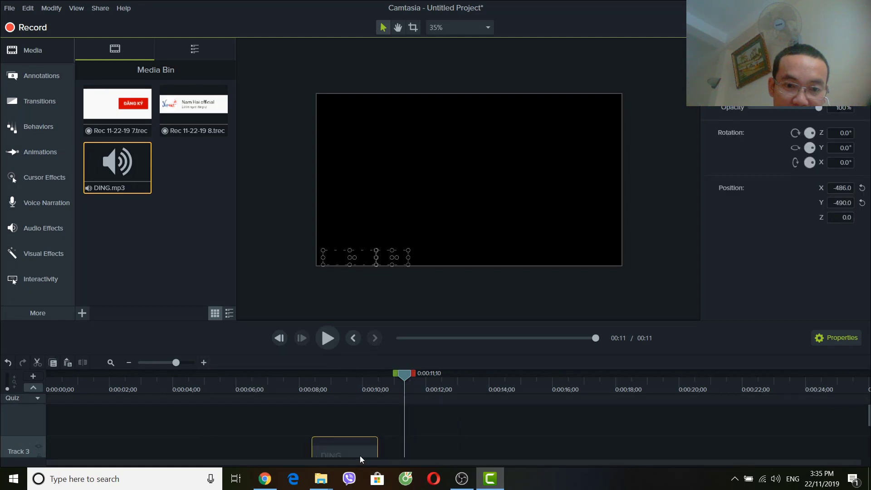
{"action": "right_click", "coordinate": [360, 455]}
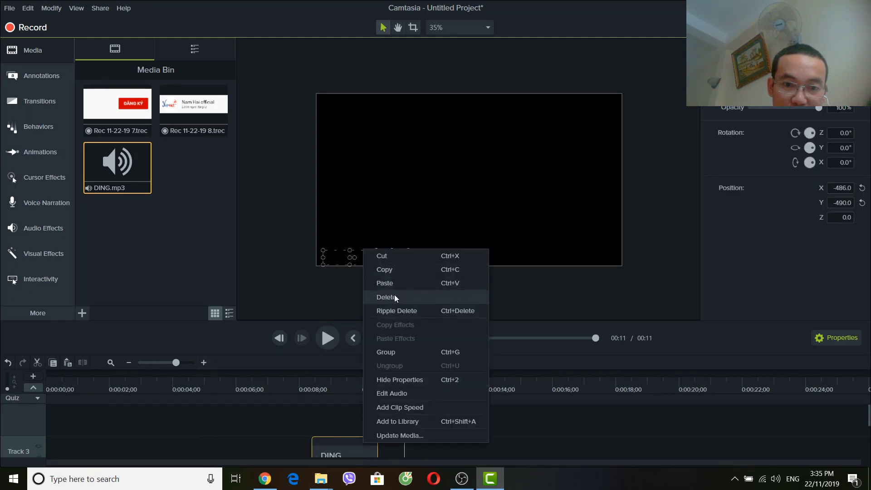
{"action": "left_click", "coordinate": [397, 354]}
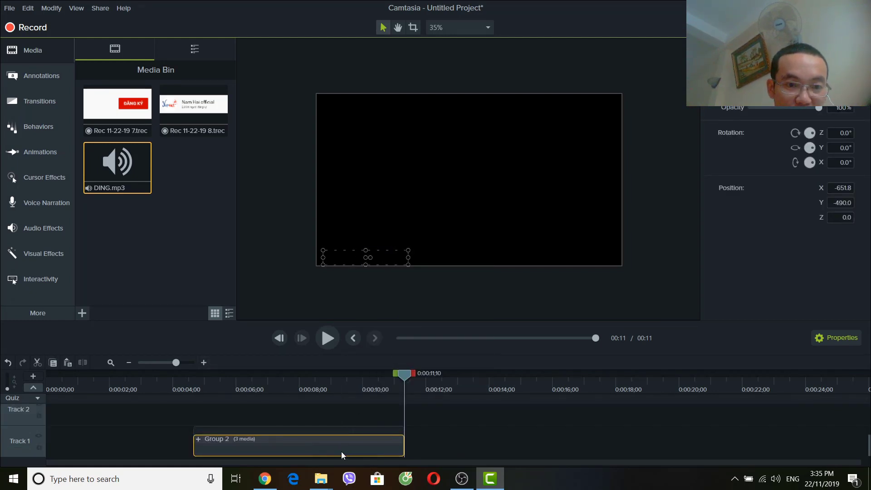
{"action": "left_click_drag", "start_coordinate": [339, 449], "coordinate": [206, 434]}
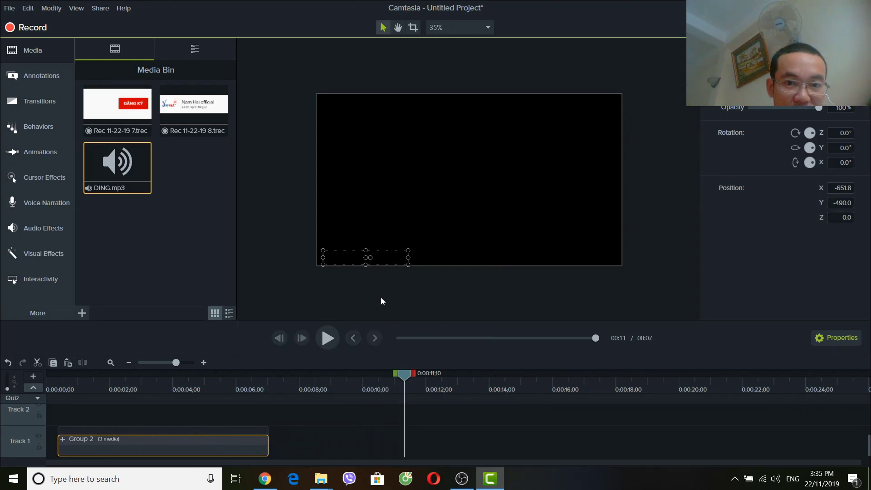
- Try adding a Custom animation near the start of the group, ending at 0:00:01;12
{"action": "left_click_drag", "start_coordinate": [408, 389], "coordinate": [114, 356]}
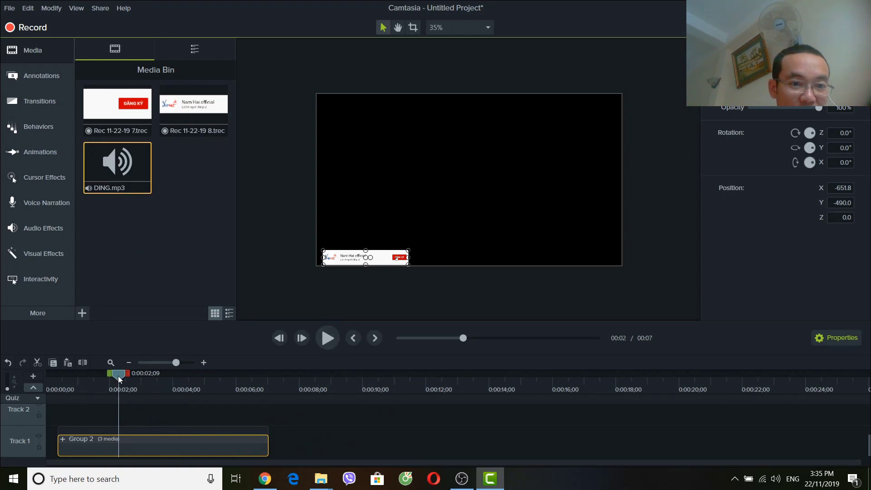
{"action": "left_click_drag", "start_coordinate": [119, 379], "coordinate": [73, 378]}
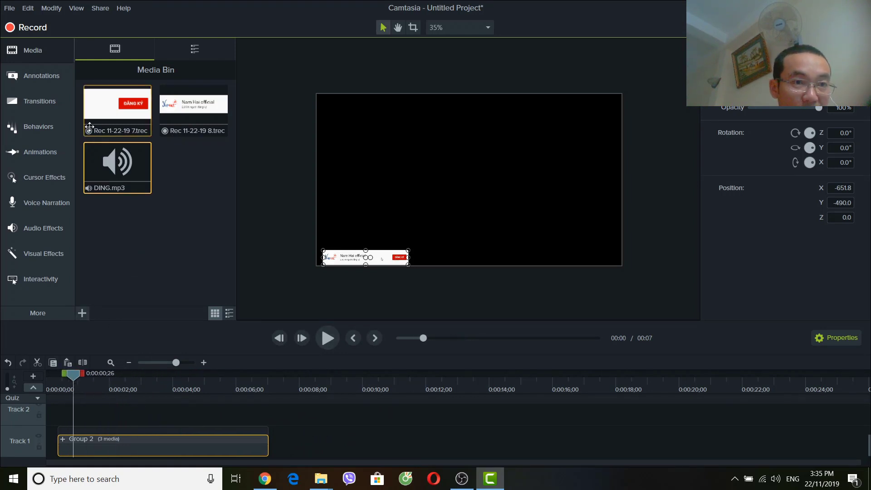
{"action": "left_click", "coordinate": [56, 158]}
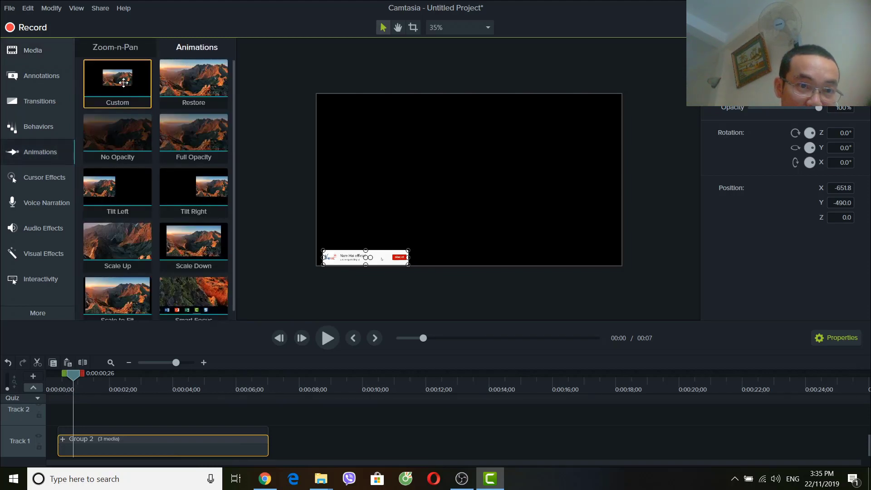
{"action": "left_click_drag", "start_coordinate": [119, 84], "coordinate": [90, 449]}
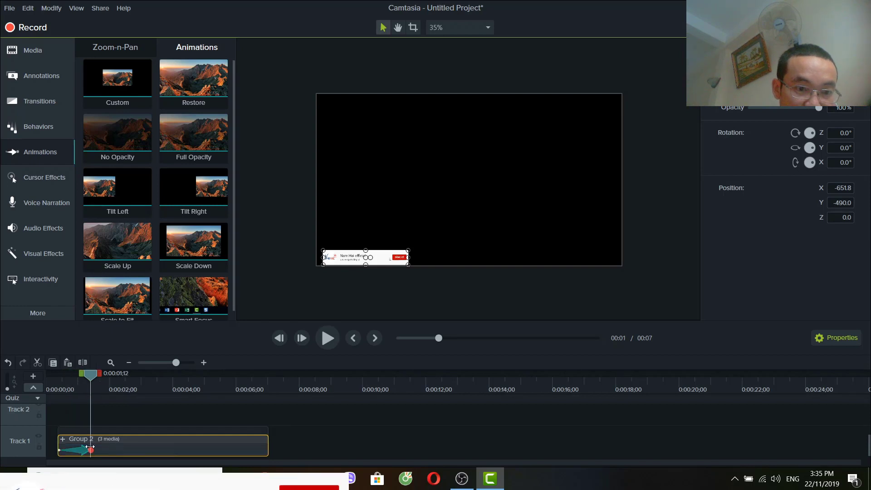
{"action": "left_click", "coordinate": [290, 365]}
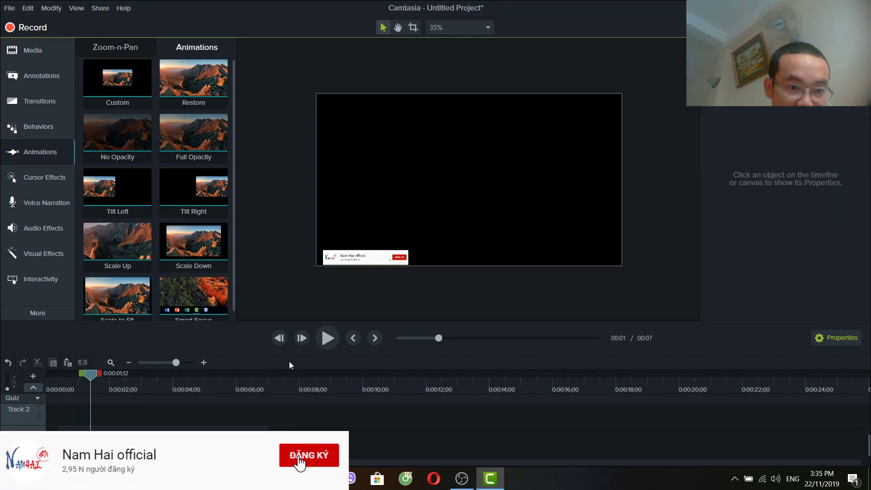
- Animate the group with a Custom animation rising from Y -586 below the canvas to Y -494, stretched to about the 2.5-second mark
{"action": "left_click_drag", "start_coordinate": [363, 261], "coordinate": [362, 273]}
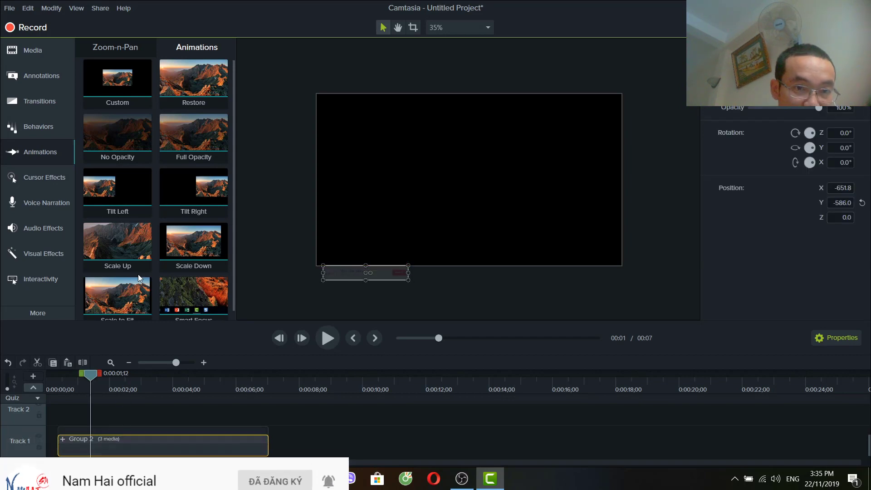
{"action": "left_click_drag", "start_coordinate": [120, 81], "coordinate": [78, 450]}
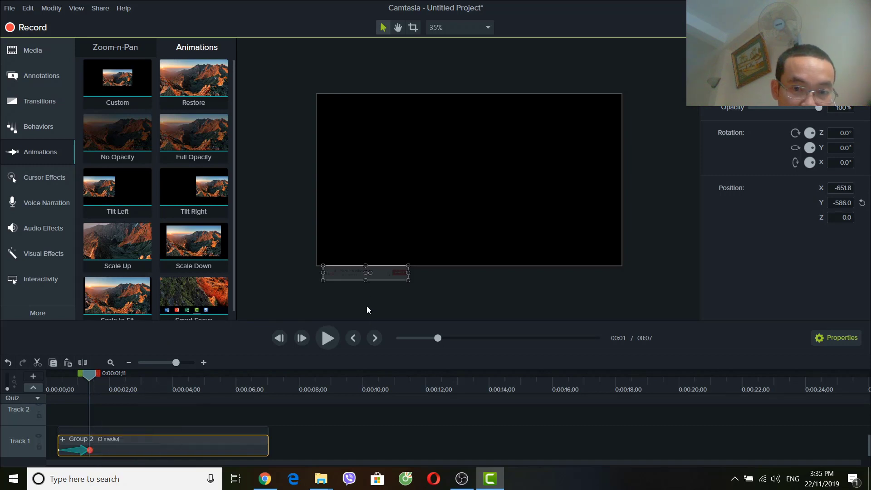
{"action": "left_click_drag", "start_coordinate": [352, 274], "coordinate": [352, 258]}
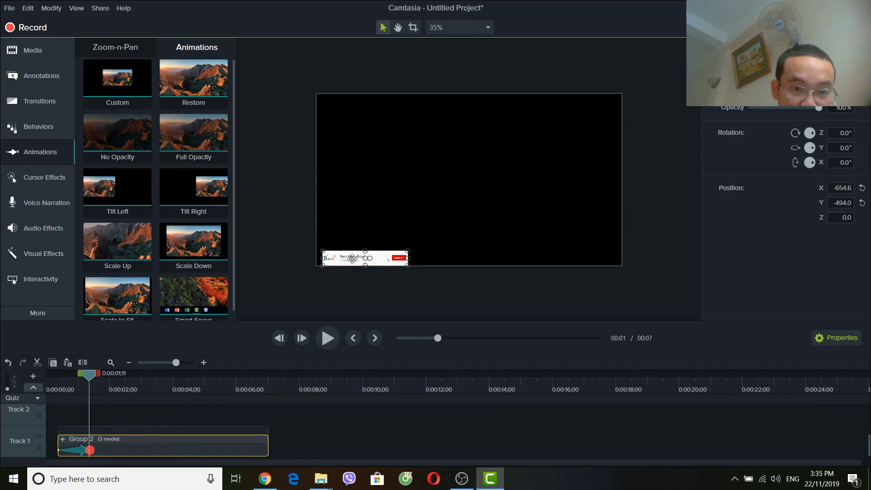
{"action": "left_click_drag", "start_coordinate": [91, 448], "coordinate": [126, 449]}
- Try a second Custom animation near the end of the group, ending at 0:00:06;13, and scrub through that section
{"action": "left_click_drag", "start_coordinate": [126, 374], "coordinate": [217, 450]}
{"action": "left_click_drag", "start_coordinate": [117, 84], "coordinate": [250, 449]}
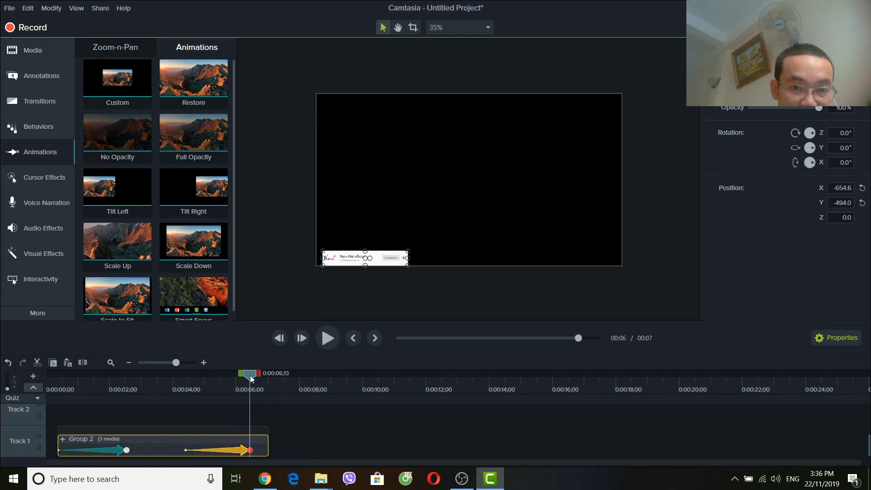
{"action": "left_click_drag", "start_coordinate": [251, 379], "coordinate": [202, 383]}
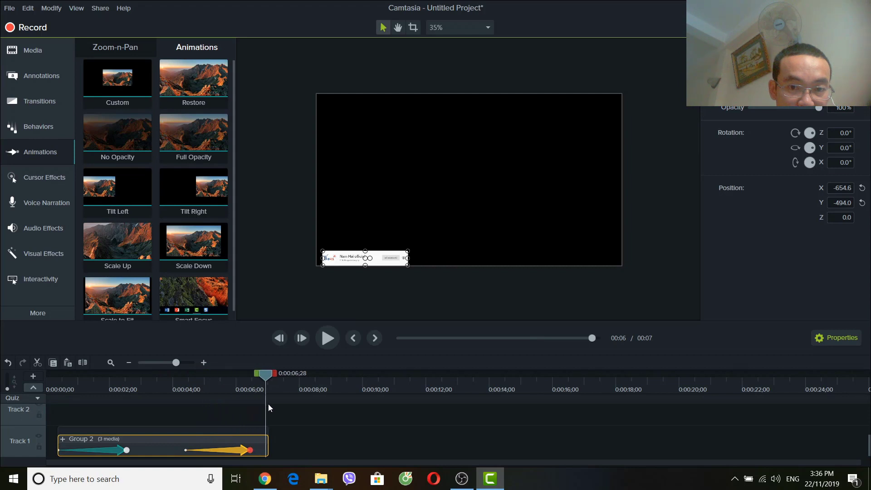
- Add a second Custom animation to the group, ending at 0:00:05;06
{"action": "left_click_drag", "start_coordinate": [268, 404], "coordinate": [211, 419]}
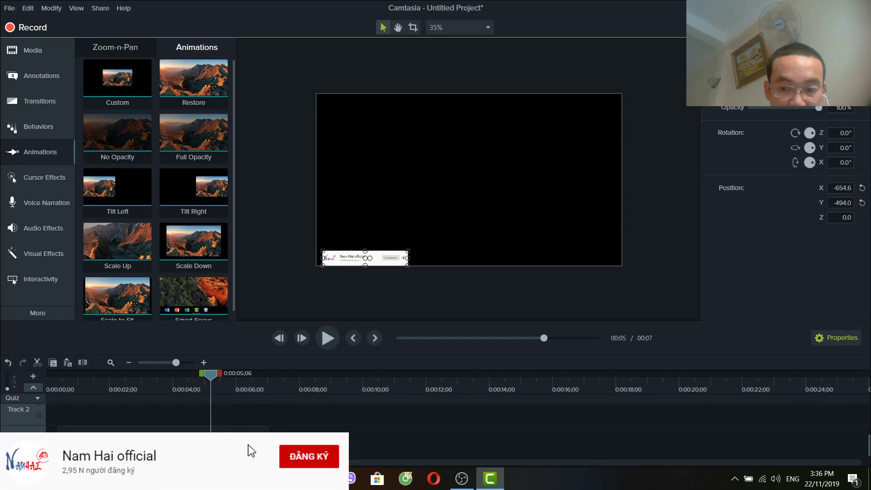
{"action": "left_click", "coordinate": [229, 410]}
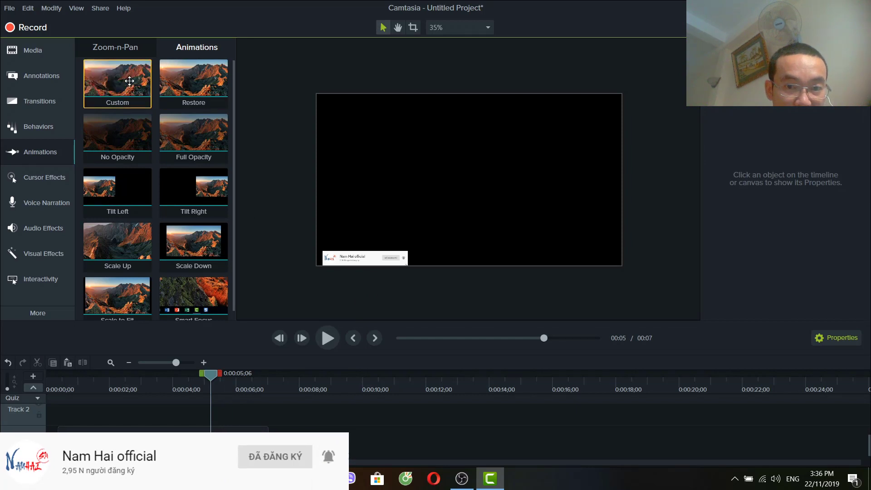
{"action": "left_click_drag", "start_coordinate": [130, 82], "coordinate": [222, 449]}
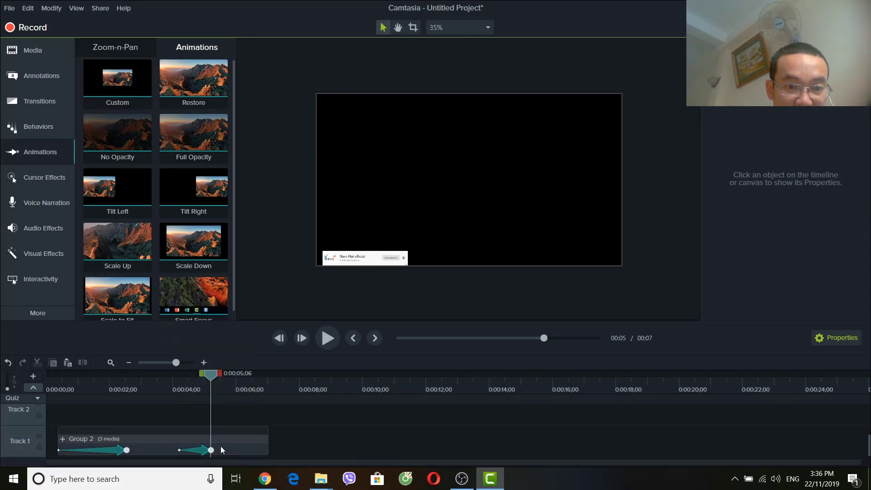
- Lower the group to Y -634 below the canvas for its second animation and stretch that animation to about 0:00:06;22
{"action": "left_click_drag", "start_coordinate": [358, 260], "coordinate": [358, 280]}
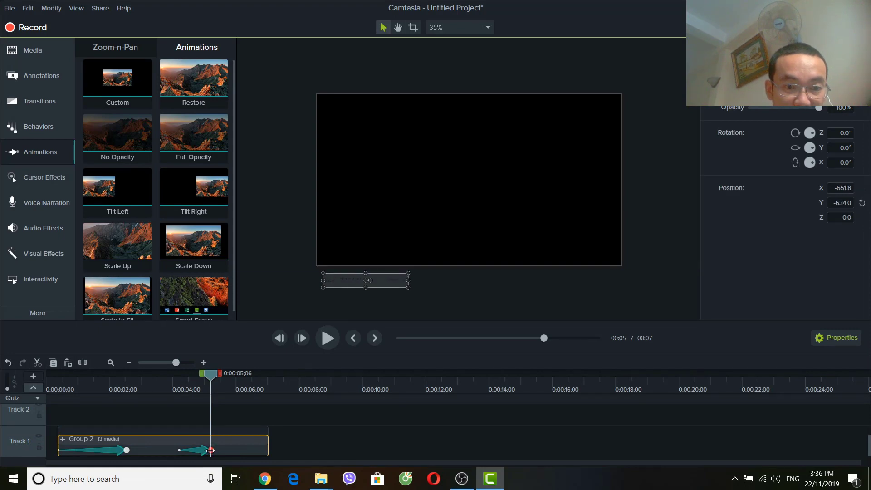
{"action": "left_click_drag", "start_coordinate": [209, 449], "coordinate": [259, 450]}
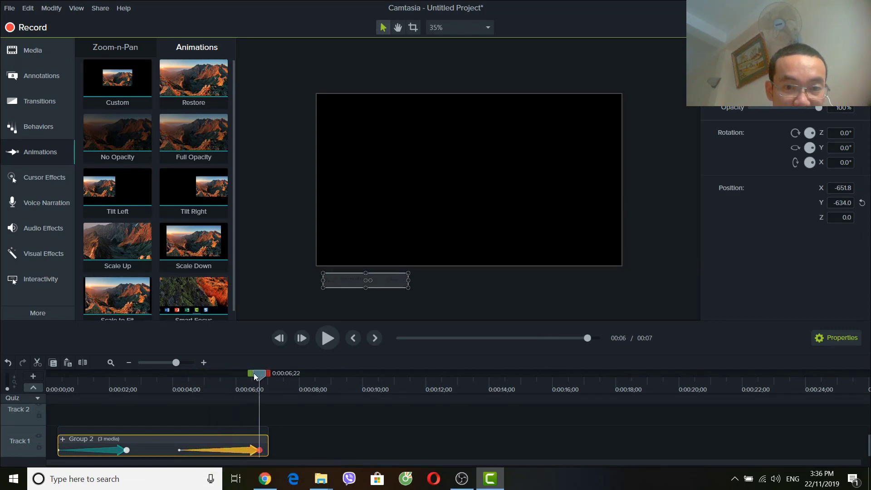
- Play the group's entrance and exit animations from the start of the timeline and scrub back to 0:00:02;20
{"action": "left_click_drag", "start_coordinate": [254, 373], "coordinate": [62, 389]}
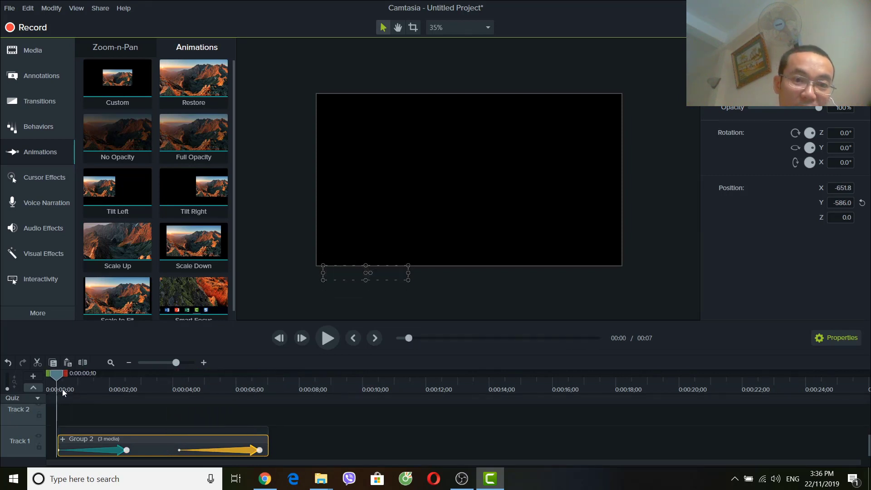
{"action": "left_click", "coordinate": [327, 338]}
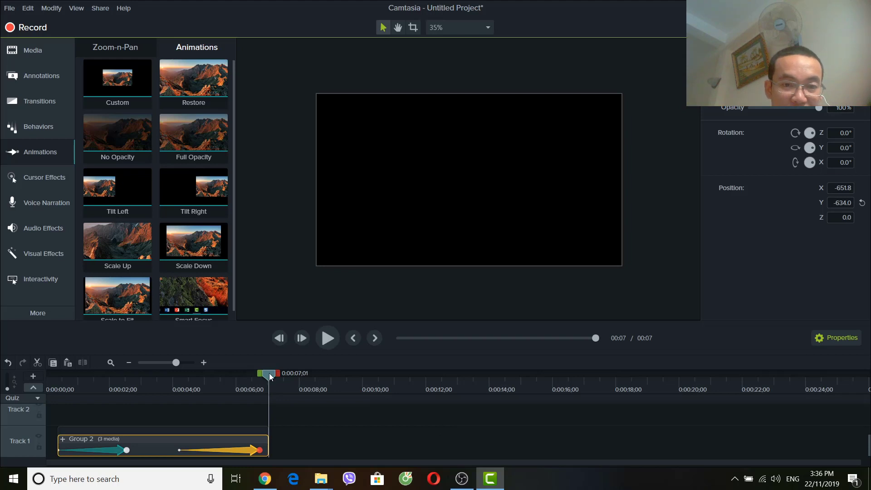
{"action": "left_click_drag", "start_coordinate": [270, 376], "coordinate": [130, 374]}
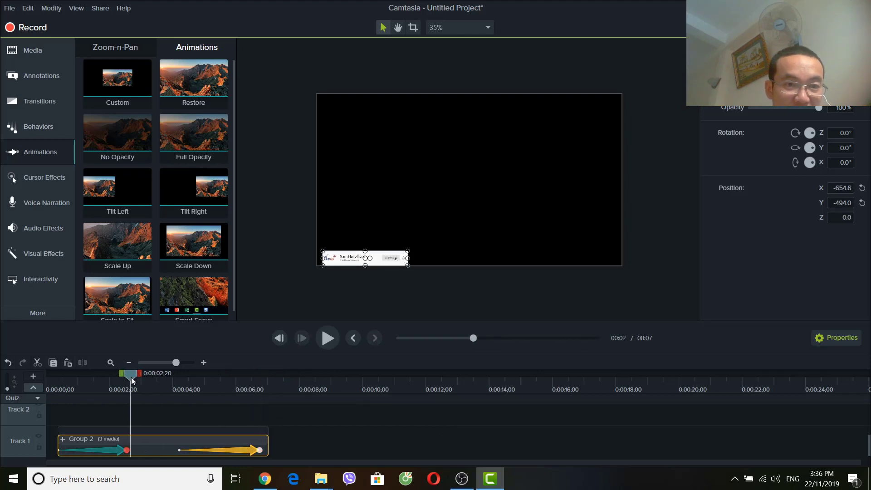
- Import the beach video 20190513_135244 into the Media Bin from the channel's Đi lam folder on Data (E:)
{"action": "left_click", "coordinate": [31, 54]}
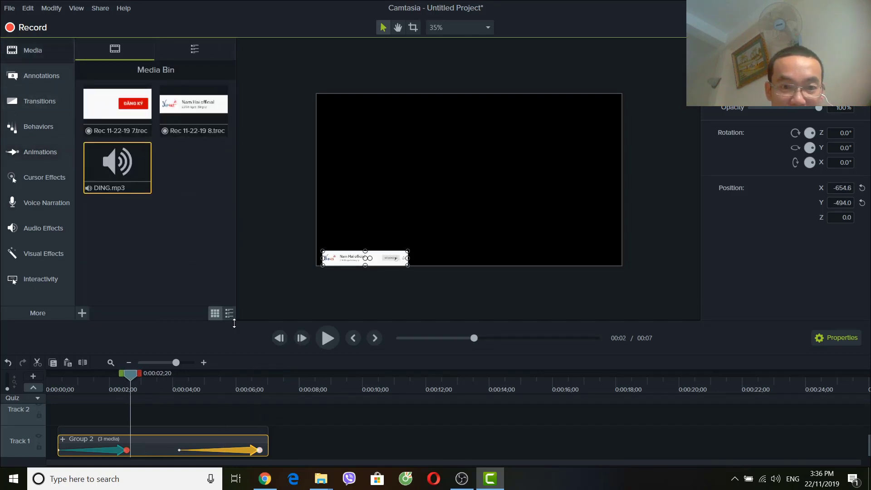
{"action": "right_click", "coordinate": [172, 192]}
{"action": "left_click", "coordinate": [195, 203]}
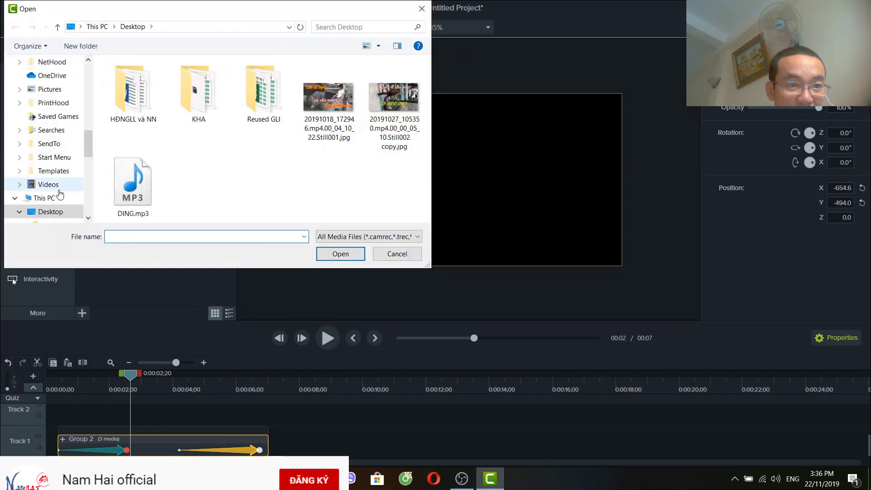
{"action": "scroll", "coordinate": [59, 197], "scroll_direction": "down", "scroll_amount": 2}
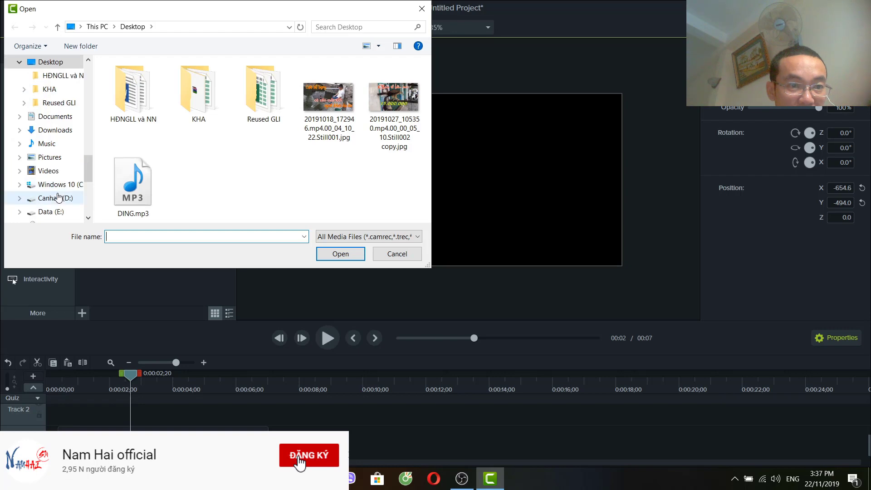
{"action": "left_click", "coordinate": [51, 211]}
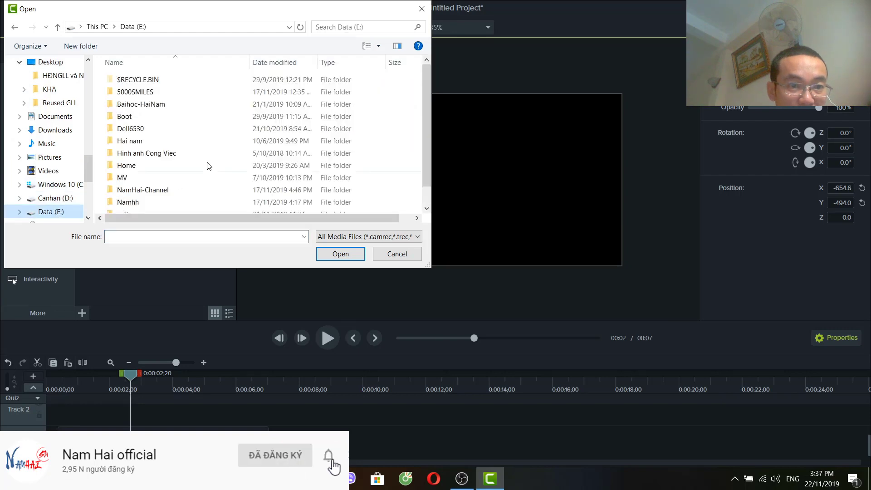
{"action": "double_click", "coordinate": [145, 190]}
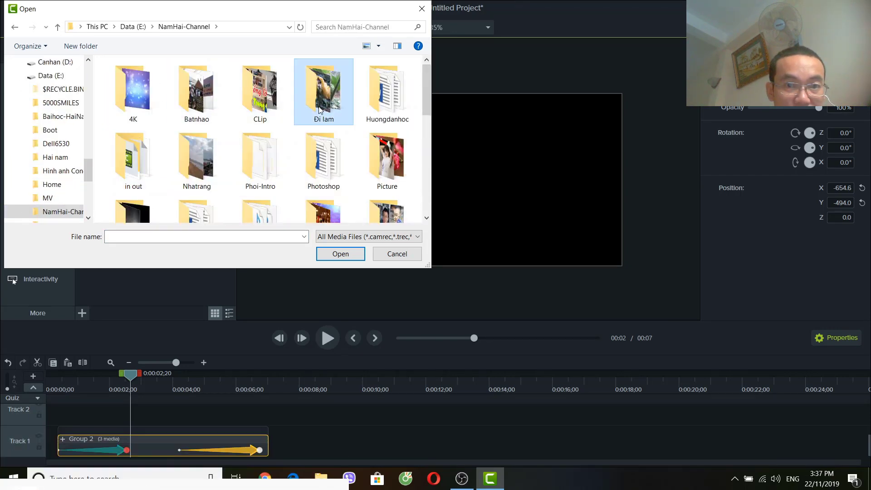
{"action": "double_click", "coordinate": [323, 90]}
{"action": "double_click", "coordinate": [200, 116]}
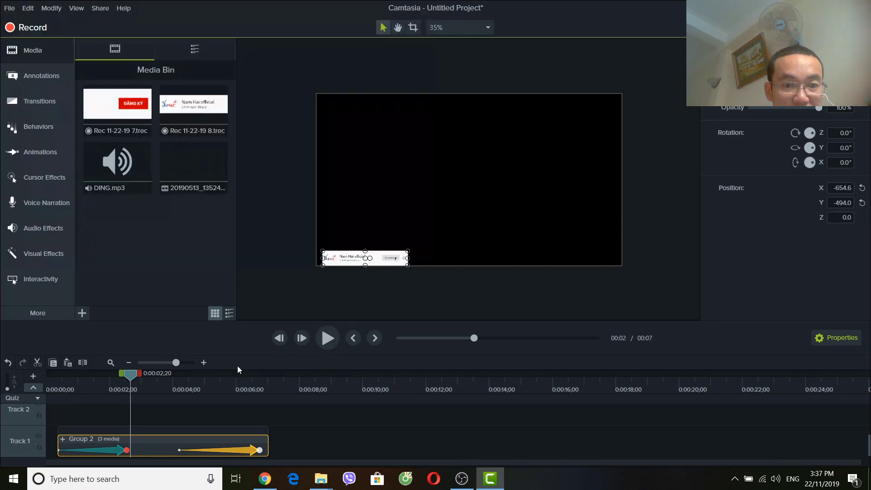
- Move Group 2 to a higher track and place the beach video at the start of Track 1 beneath it
{"action": "left_click", "coordinate": [153, 445]}
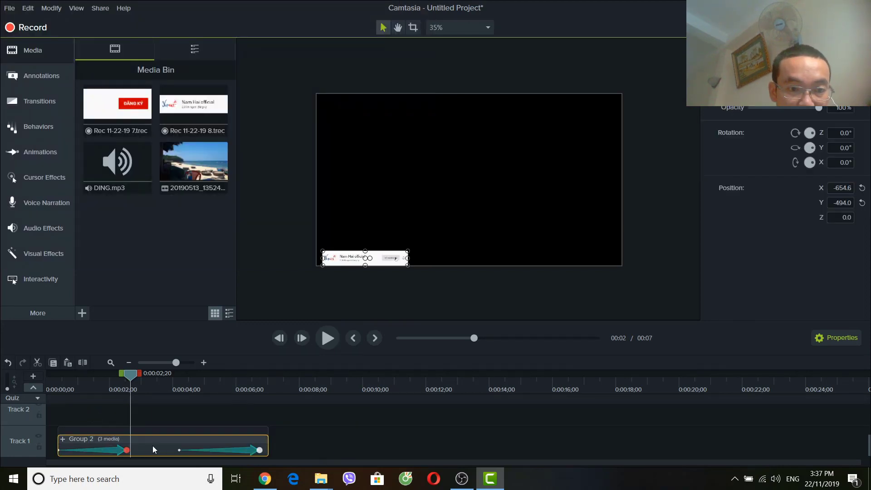
{"action": "left_click_drag", "start_coordinate": [153, 446], "coordinate": [196, 413]}
{"action": "left_click_drag", "start_coordinate": [194, 167], "coordinate": [31, 437]}
- Separate the beach clip's audio from its video and delete the audio portion
{"action": "right_click", "coordinate": [211, 454]}
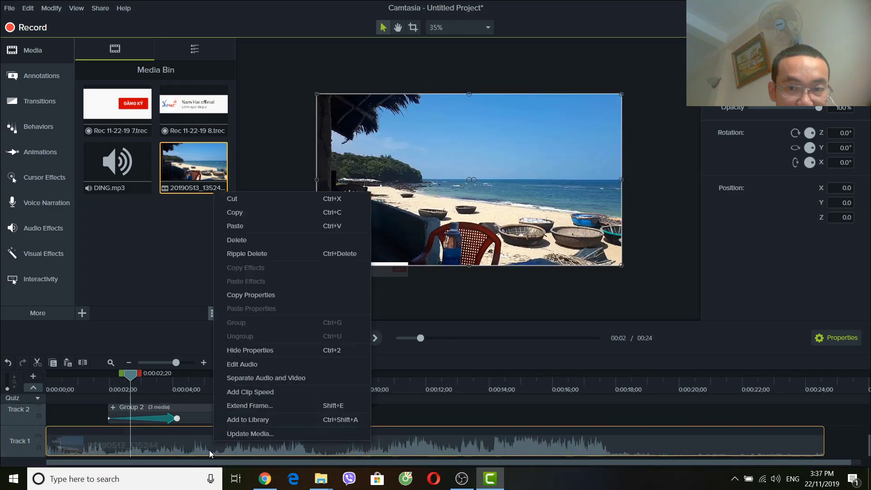
{"action": "left_click", "coordinate": [249, 378]}
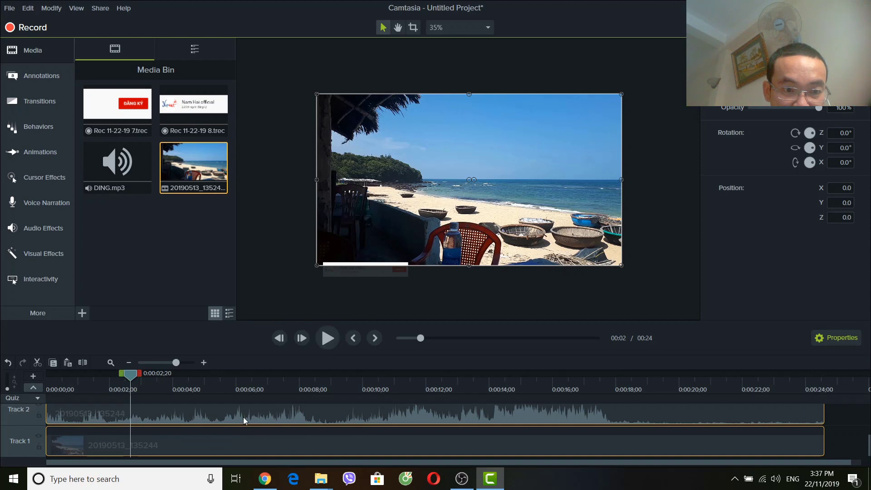
{"action": "left_click", "coordinate": [243, 417]}
{"action": "key", "text": "Delete"}
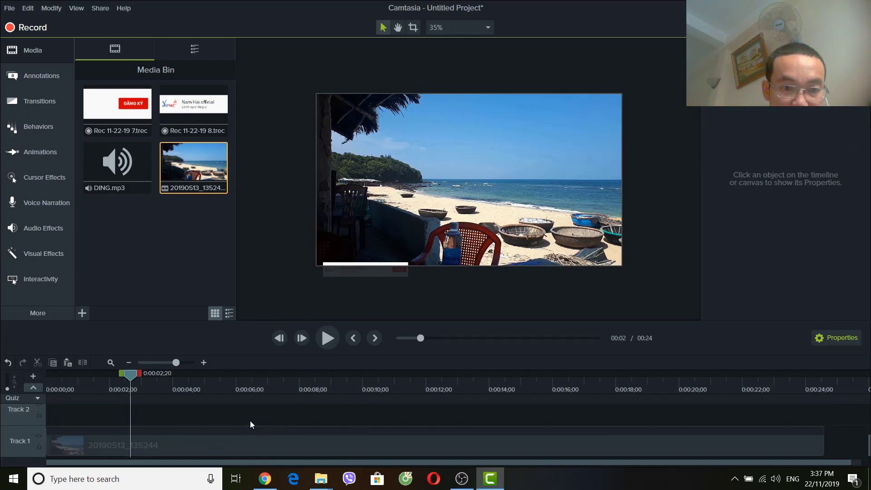
- Enlarge the timeline area and move Group 2 down to Track 2, directly above the beach video, starting at about 1.6 seconds
{"action": "scroll", "coordinate": [178, 420], "scroll_direction": "up", "scroll_amount": 2}
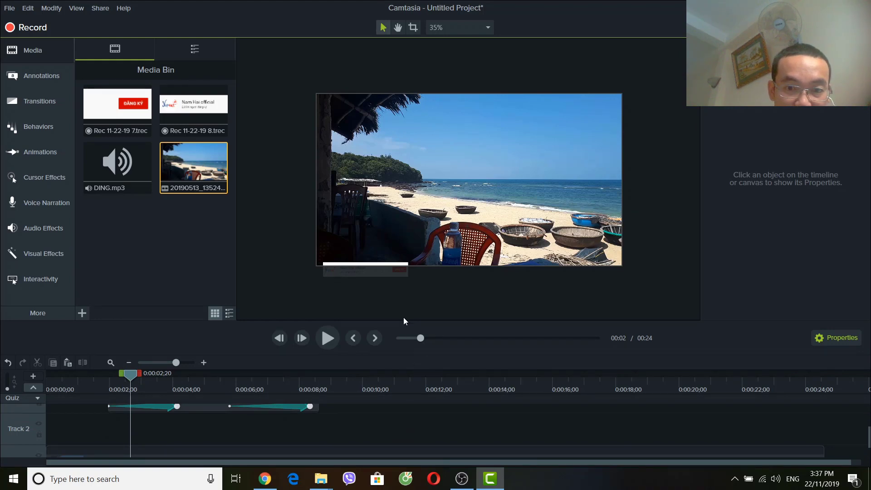
{"action": "left_click_drag", "start_coordinate": [404, 320], "coordinate": [386, 196]}
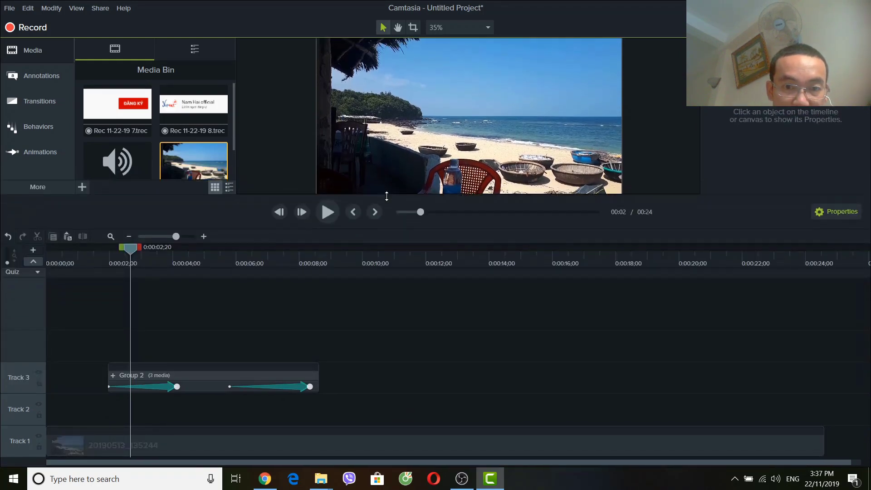
{"action": "left_click_drag", "start_coordinate": [190, 394], "coordinate": [187, 412]}
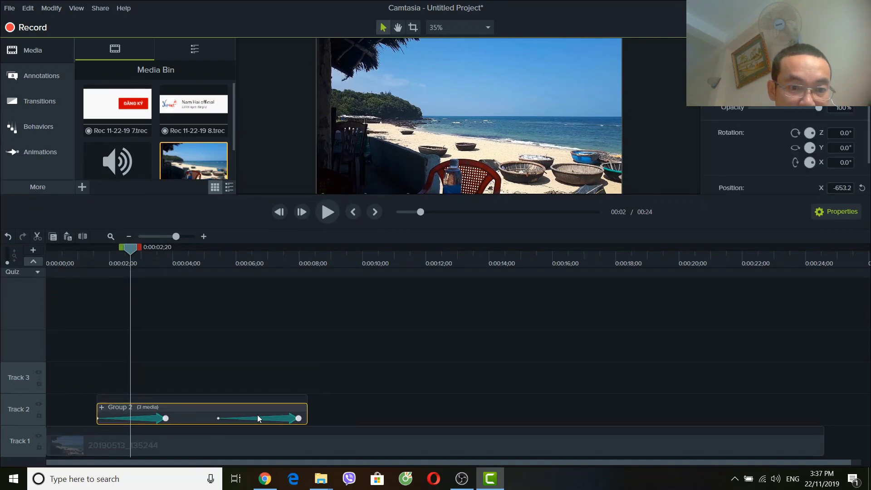
- Paste a copy of Group 2 on Track 2 at 0:00:14;17, over the later part of the beach video
{"action": "left_click_drag", "start_coordinate": [380, 418], "coordinate": [138, 403]}
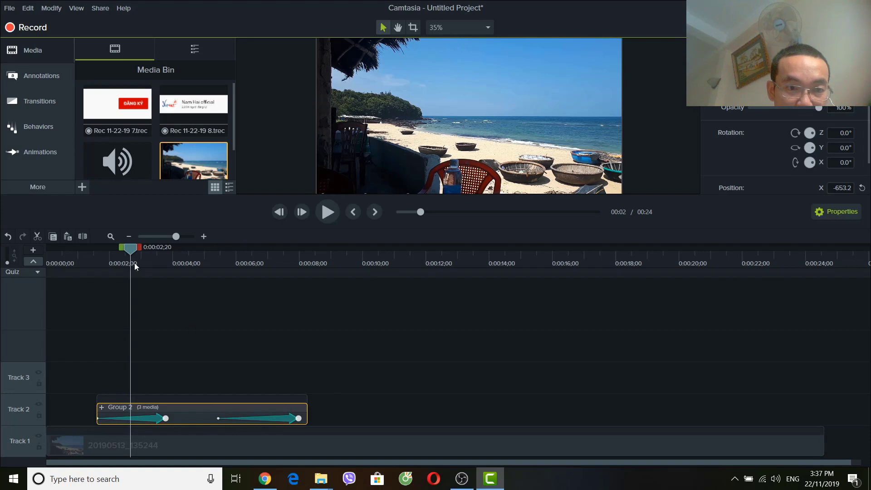
{"action": "left_click_drag", "start_coordinate": [134, 262], "coordinate": [506, 349]}
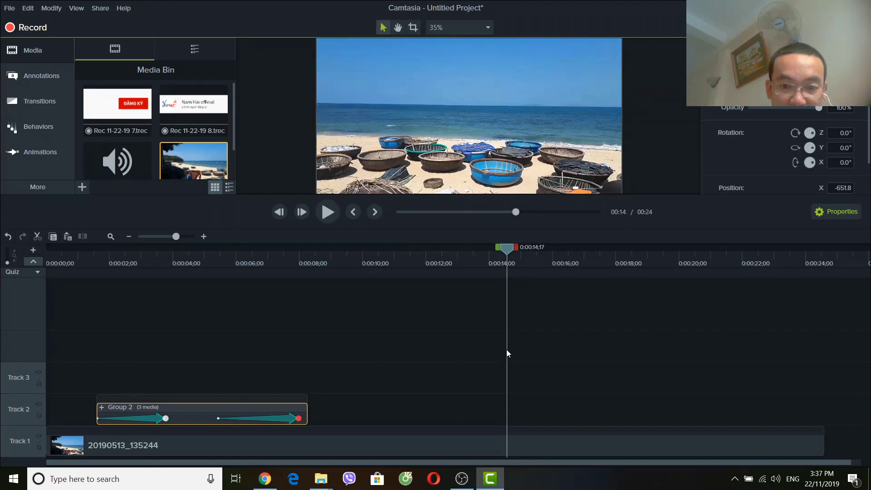
{"action": "key", "text": "ctrl+v"}
{"action": "scroll", "coordinate": [659, 393], "scroll_direction": "down", "scroll_amount": 3}
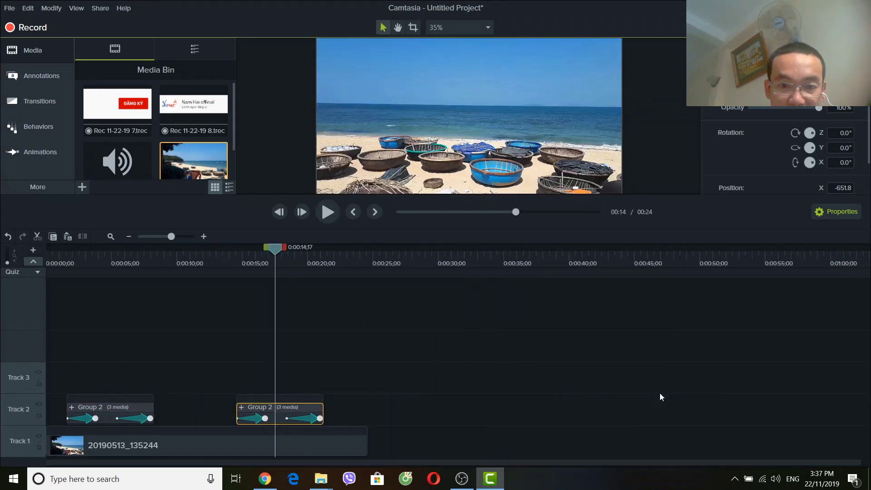
- Play the whole project from the beginning with an enlarged preview, then scrub back to 0:00:23;11 to check both overlays
{"action": "key", "text": "Home"}
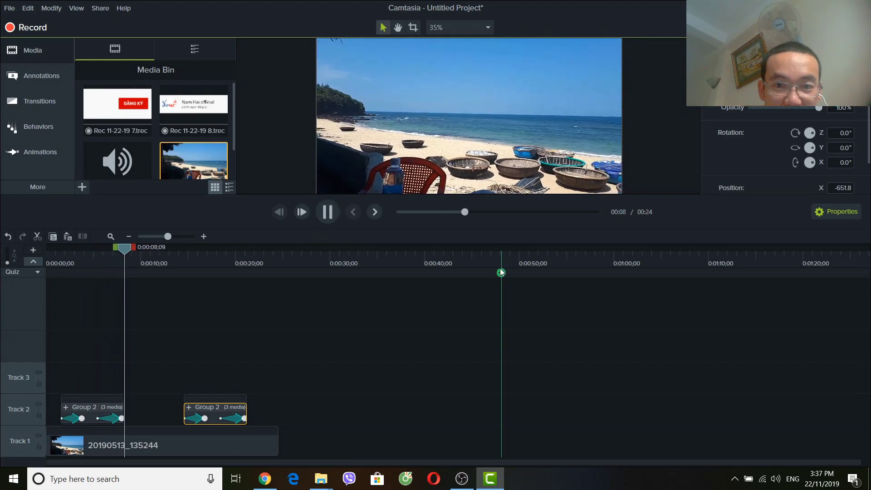
{"action": "left_click_drag", "start_coordinate": [318, 194], "coordinate": [334, 252]}
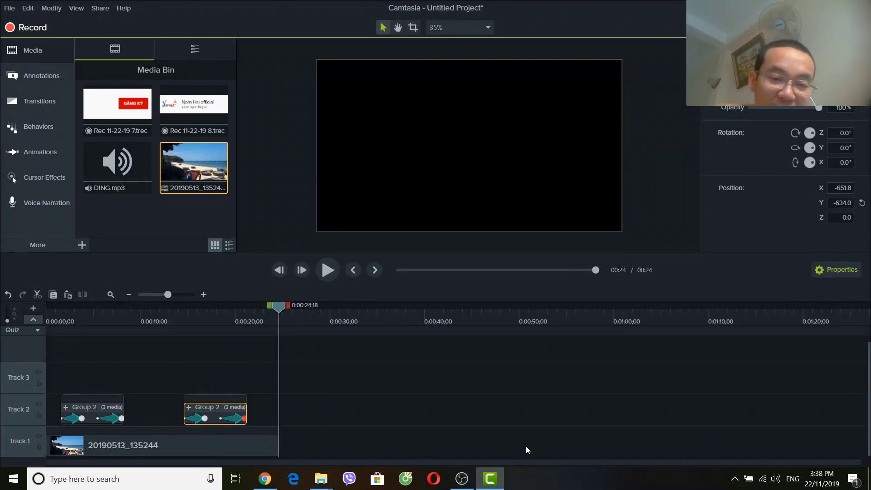
{"action": "mouse_move", "coordinate": [281, 308]}
{"action": "left_mouse_down"}
{"action": "mouse_move", "coordinate": [259, 310]}
{"action": "mouse_move", "coordinate": [278, 322]}
{"action": "mouse_move", "coordinate": [268, 321]}
{"action": "left_mouse_up"}
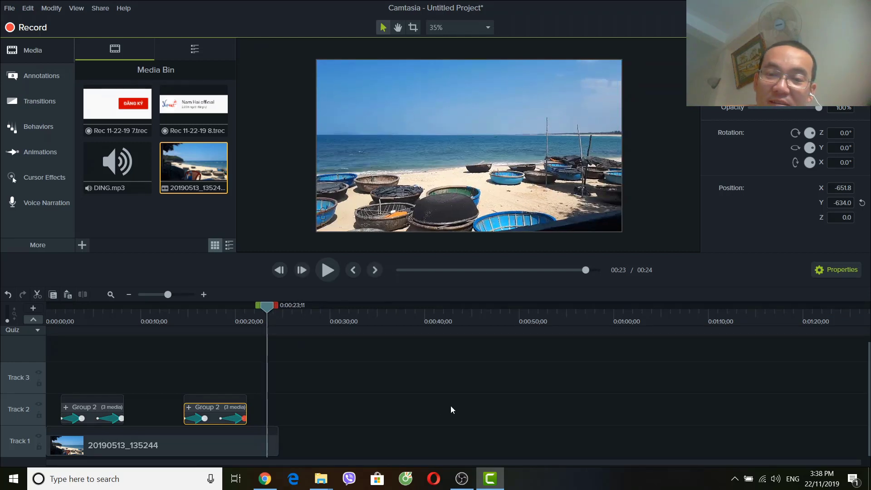